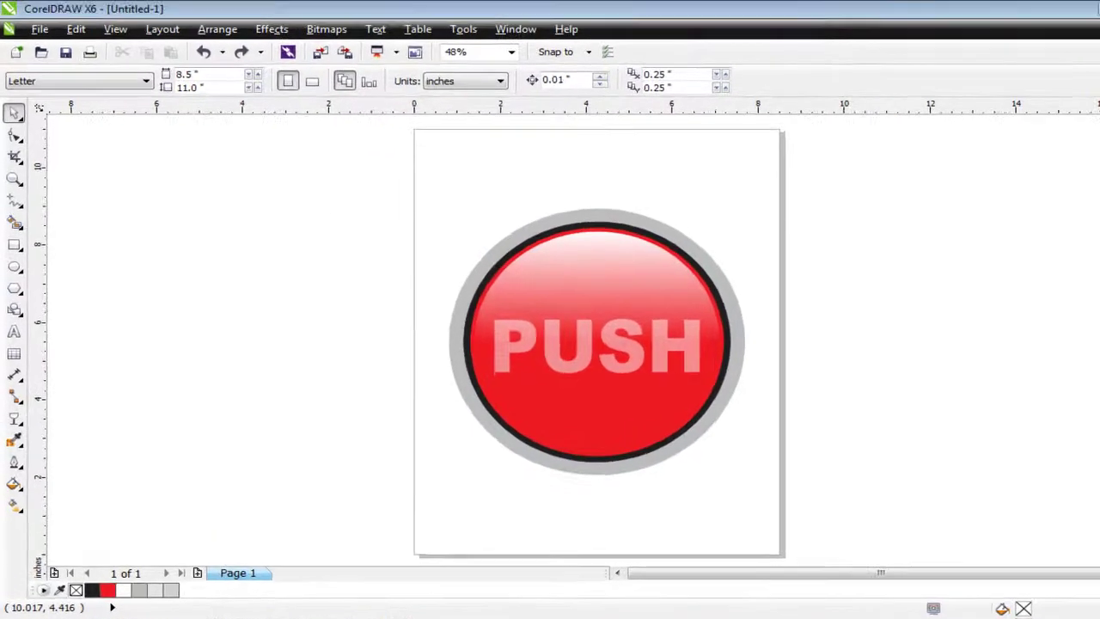
Put the finished example document away, create a new Letter-size document, and maximize its window.
{"action": "left_click", "coordinate": [1056, 27]}
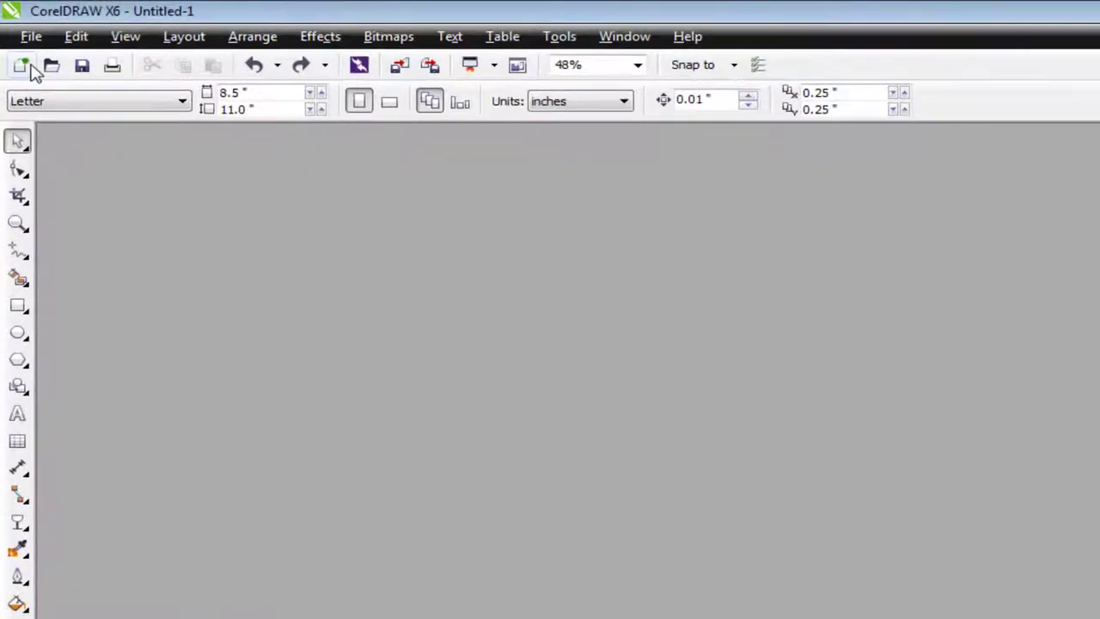
{"action": "left_click", "coordinate": [30, 36]}
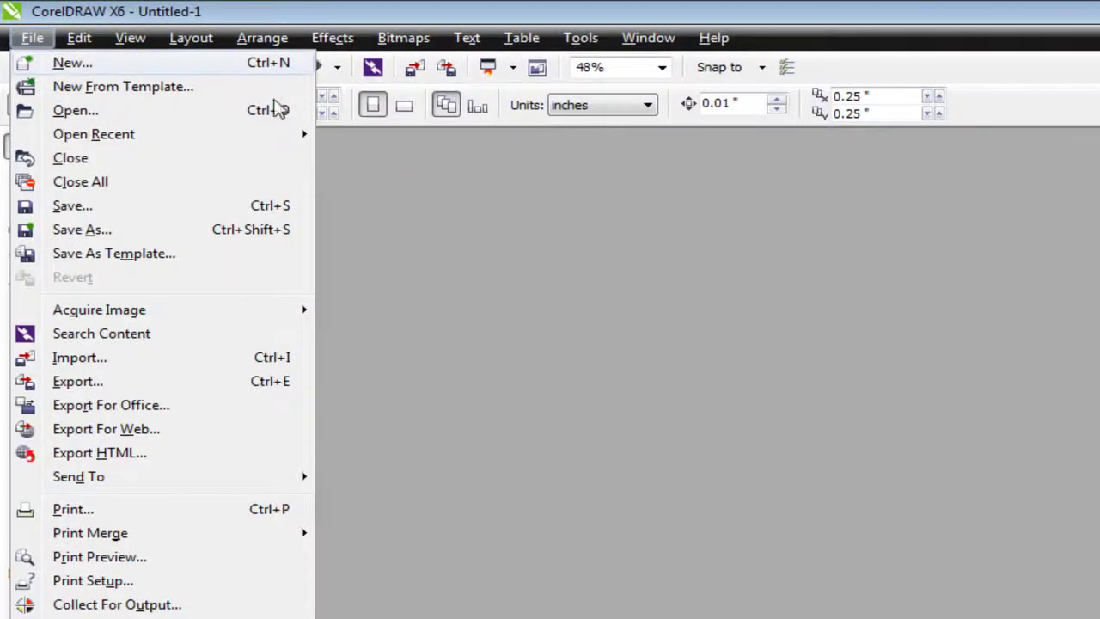
{"action": "left_click", "coordinate": [132, 69]}
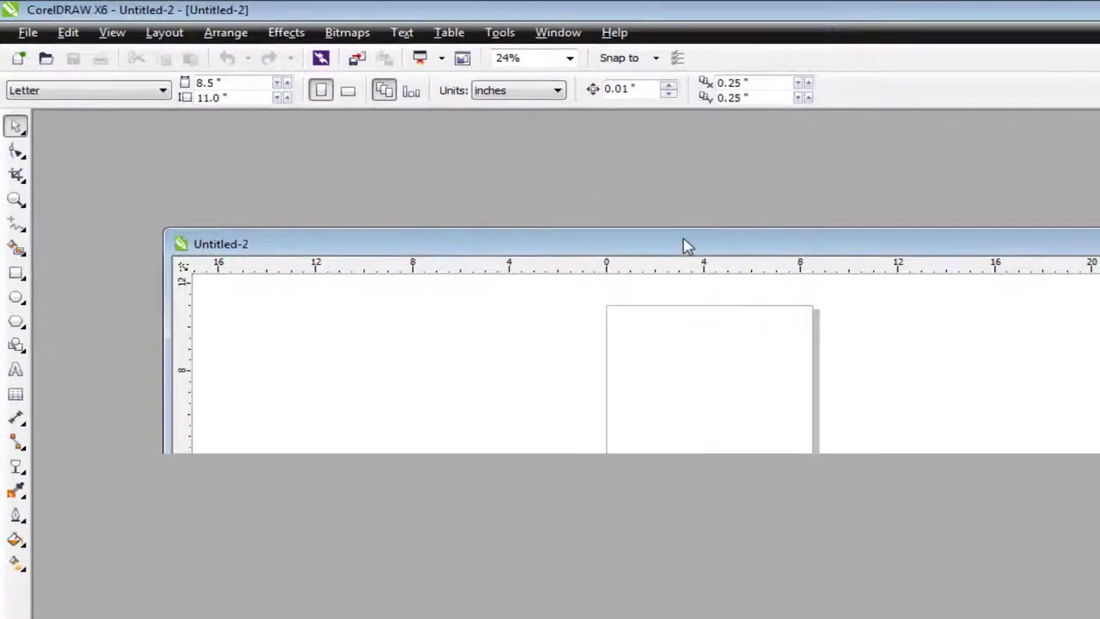
{"action": "double_click", "coordinate": [685, 247]}
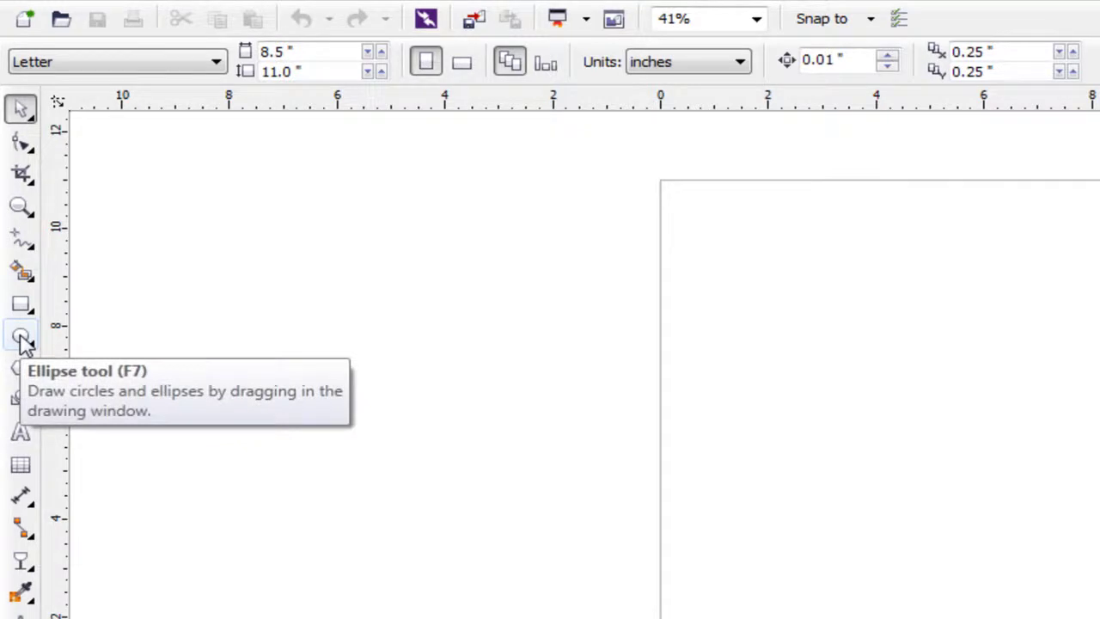
Draw a circle about 6.6 inches in diameter and move it just outside the page's left edge.
{"action": "left_click", "coordinate": [23, 337]}
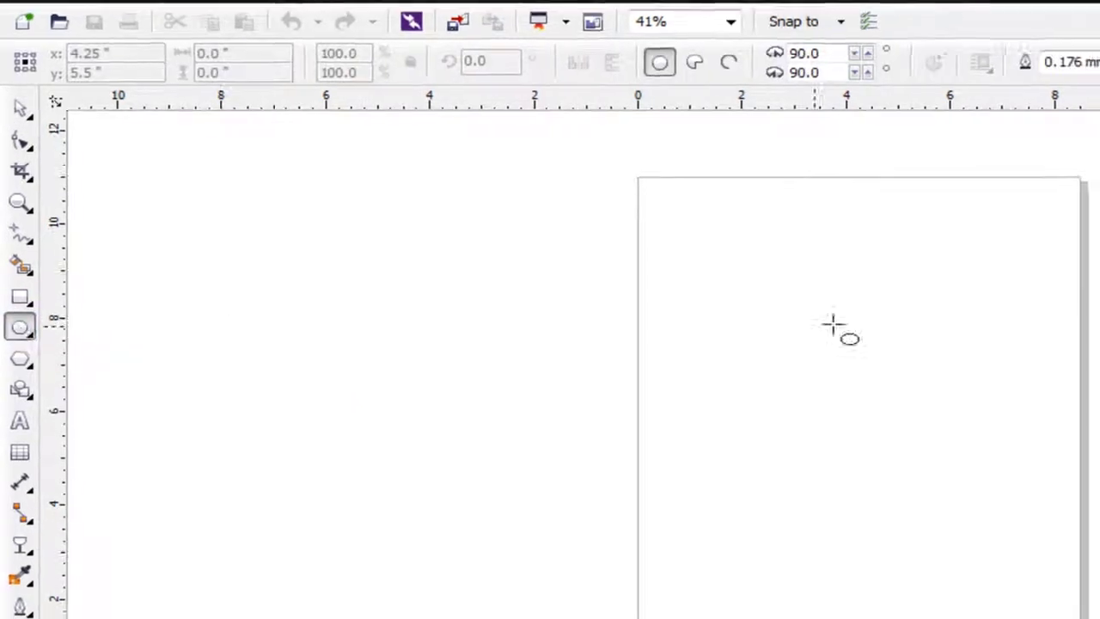
{"action": "left_click_drag", "start_coordinate": [544, 239], "coordinate": [633, 340]}
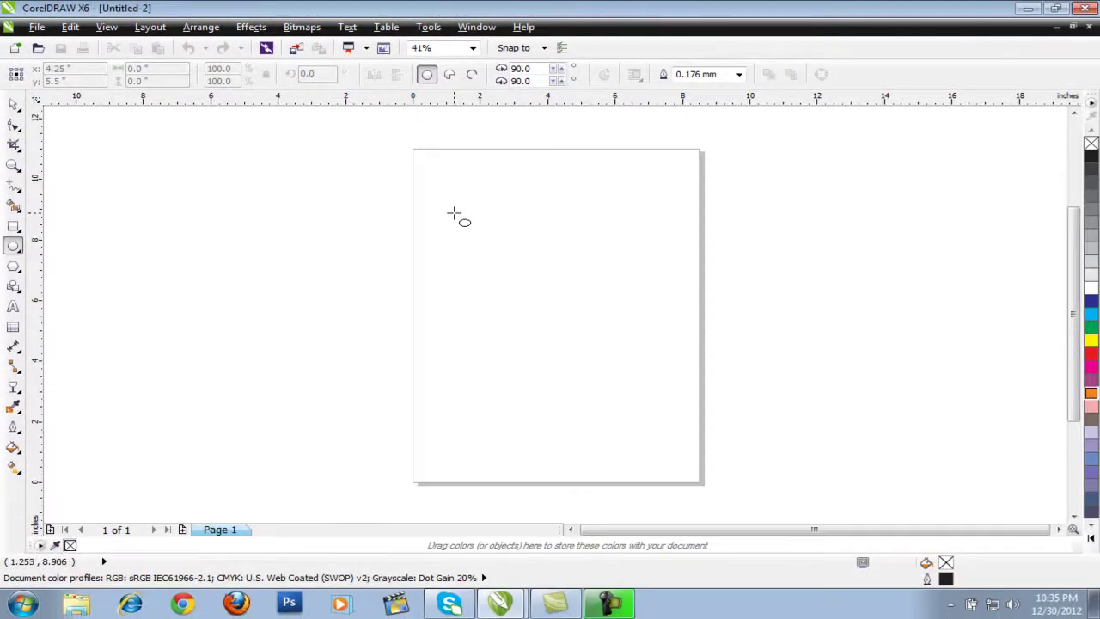
{"action": "left_click_drag", "start_coordinate": [525, 299], "coordinate": [611, 413]}
{"action": "left_click", "coordinate": [13, 103]}
{"action": "left_click_drag", "start_coordinate": [568, 313], "coordinate": [341, 272]}
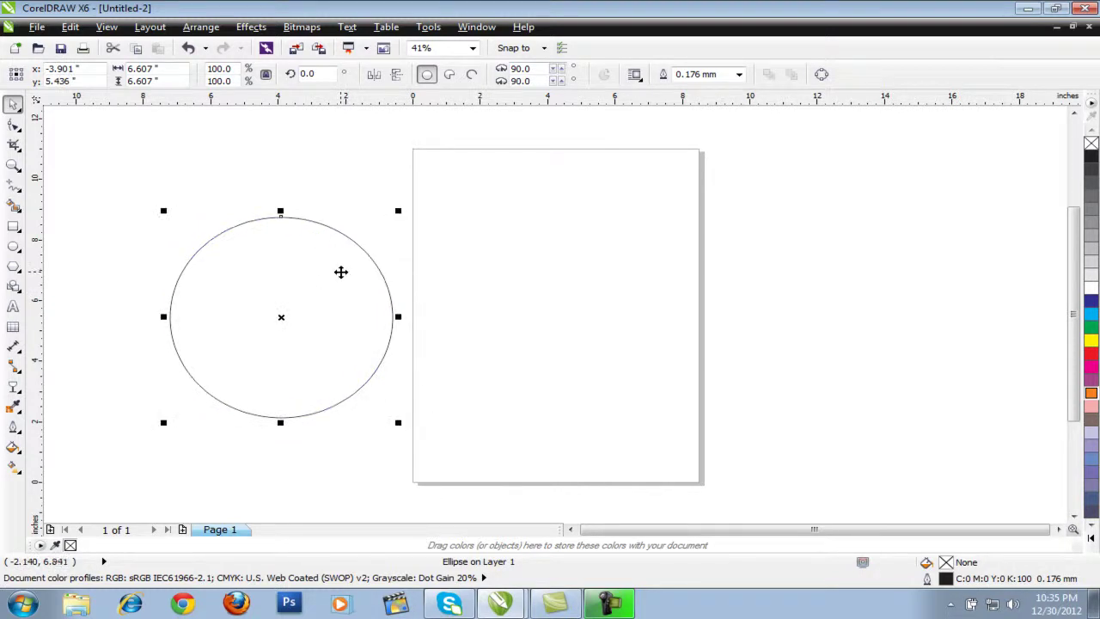
{"action": "left_click", "coordinate": [327, 197]}
{"action": "left_click_drag", "start_coordinate": [282, 290], "coordinate": [271, 292]}
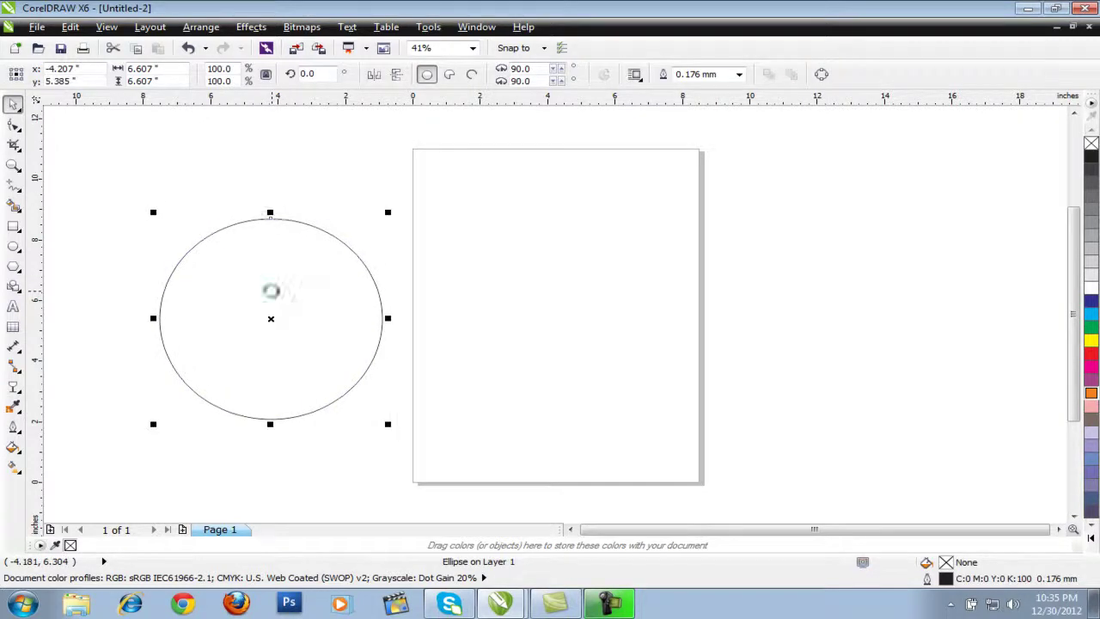
Duplicate the circle and place the copy in the middle of the page.
{"action": "key", "text": "ctrl+d"}
{"action": "left_click", "coordinate": [330, 164]}
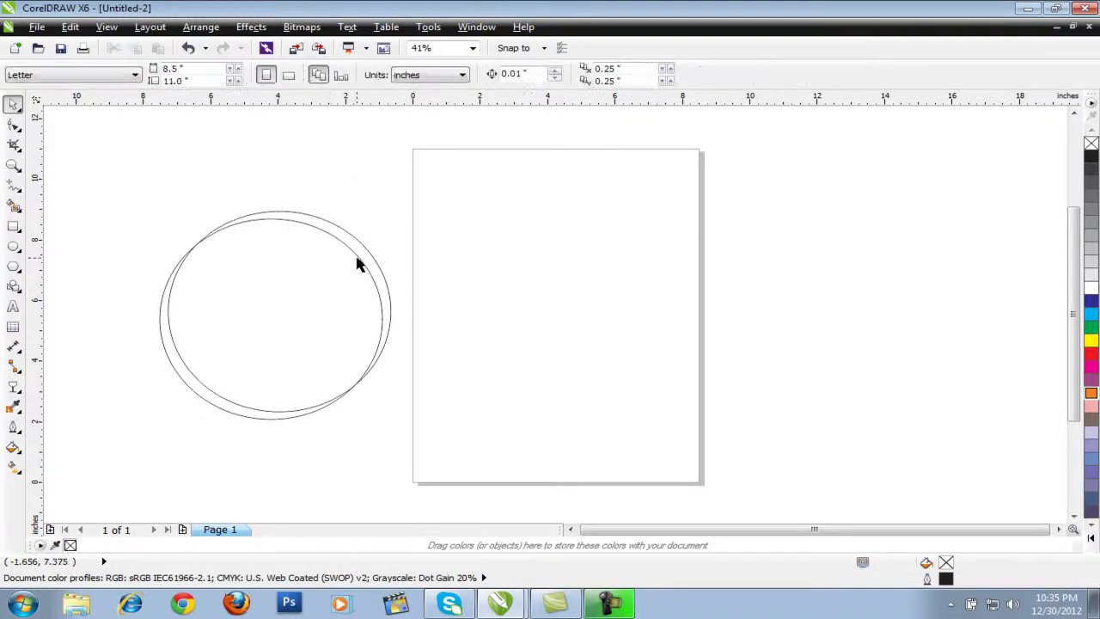
{"action": "left_click_drag", "start_coordinate": [364, 250], "coordinate": [616, 251]}
{"action": "left_click_drag", "start_coordinate": [555, 288], "coordinate": [581, 296]}
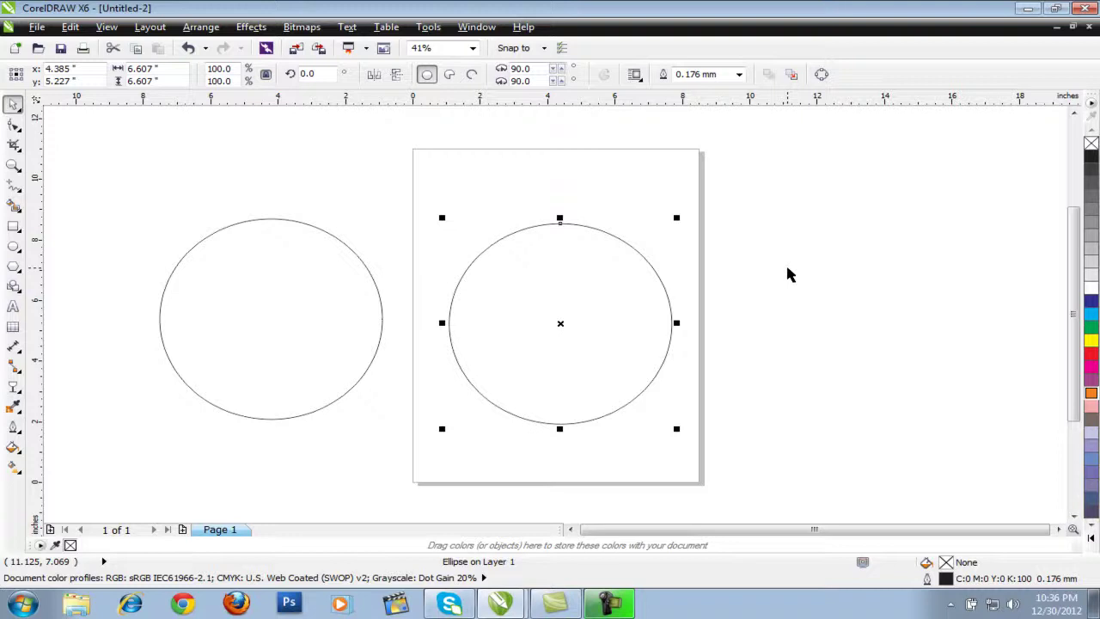
Duplicate the circle on the page and place the new copy outside the page's right edge.
{"action": "key", "text": "ctrl+d"}
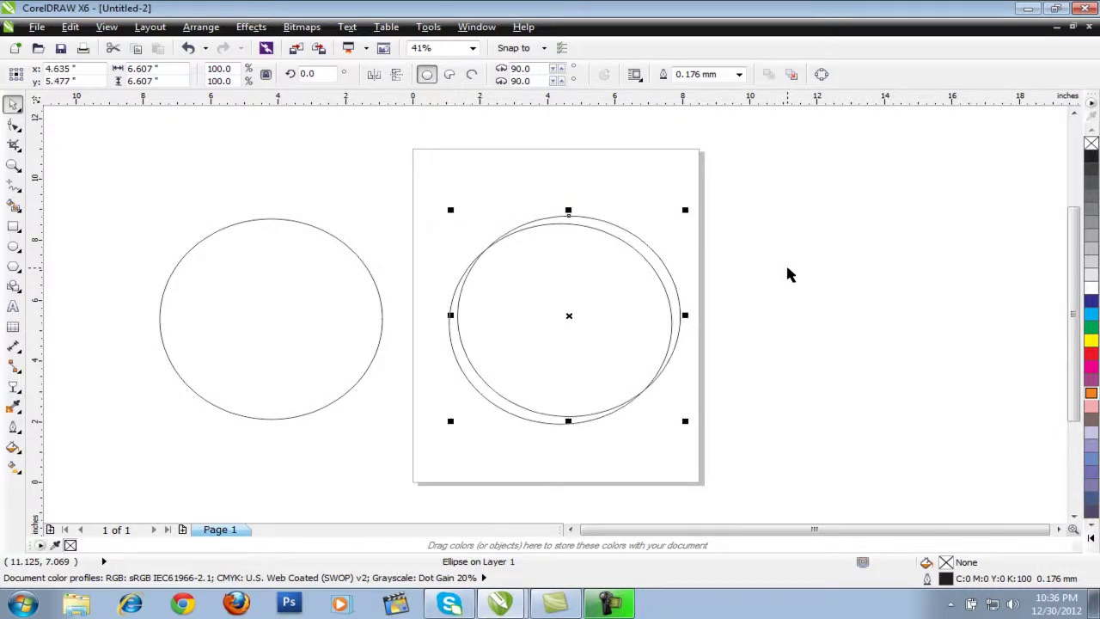
{"action": "left_click_drag", "start_coordinate": [662, 273], "coordinate": [919, 272]}
{"action": "left_click_drag", "start_coordinate": [842, 302], "coordinate": [843, 316]}
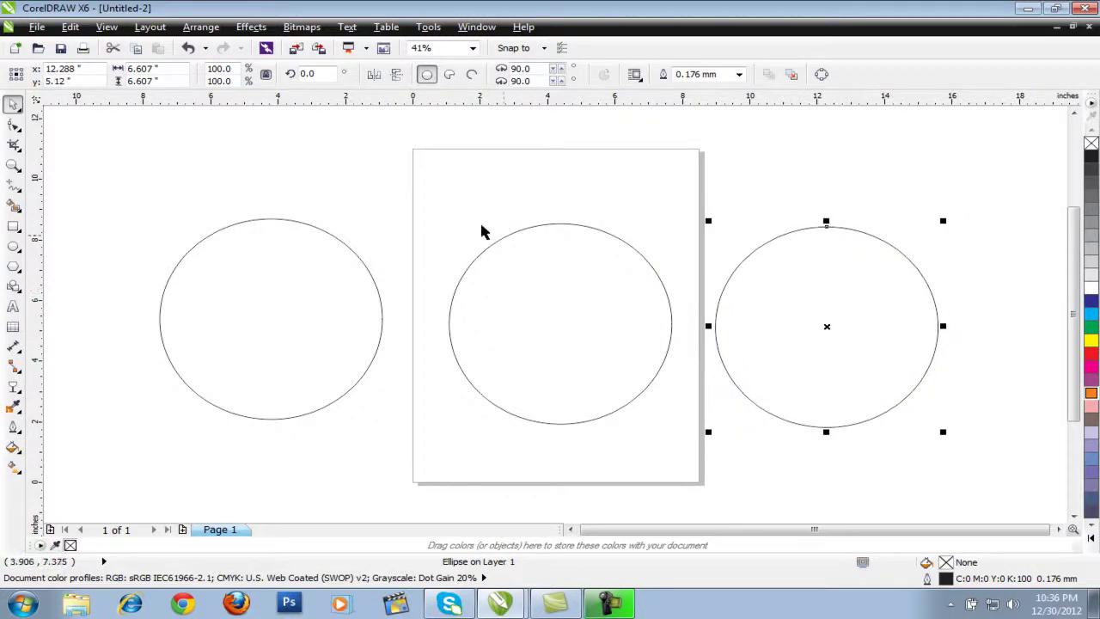
{"action": "left_click", "coordinate": [754, 212]}
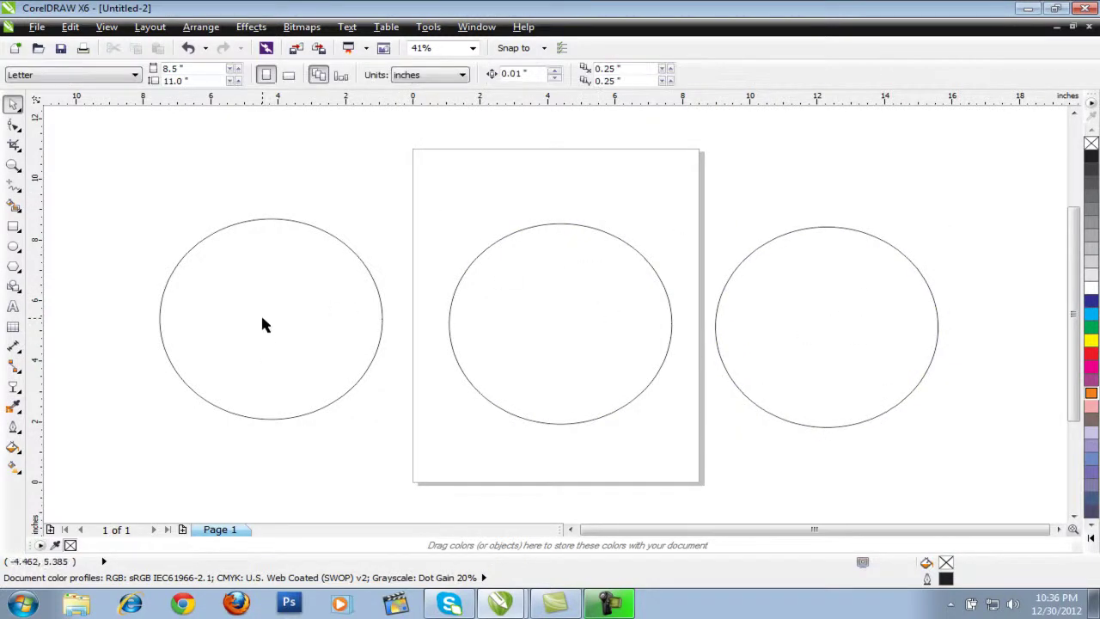
Fill the left circle with black, the middle circle with red, and the right circle with white.
{"action": "left_click", "coordinate": [382, 320]}
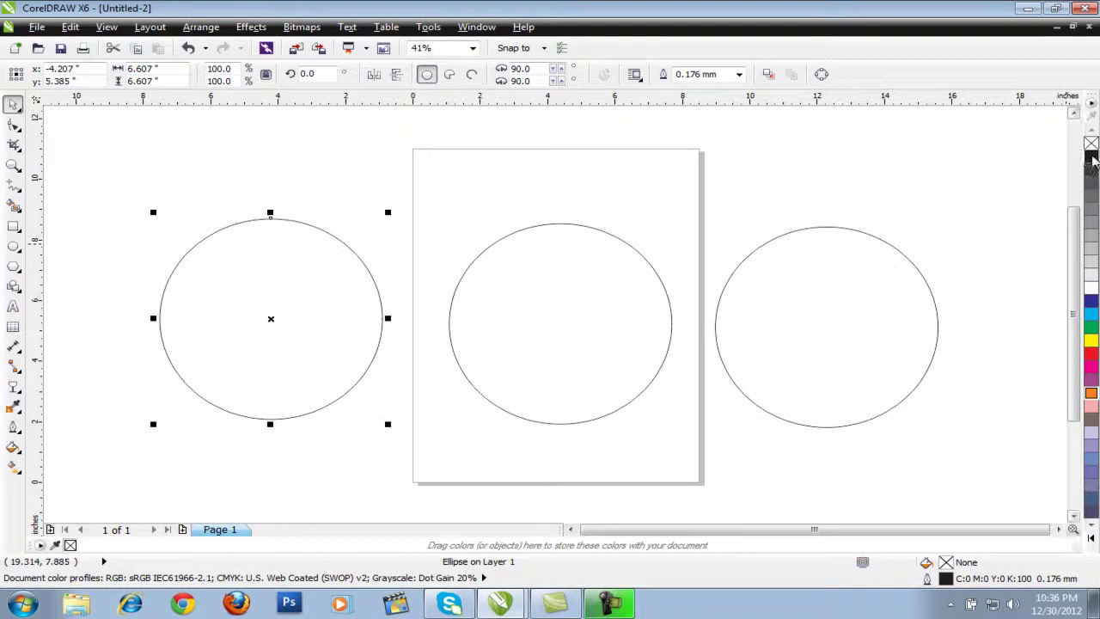
{"action": "left_click", "coordinate": [1093, 158]}
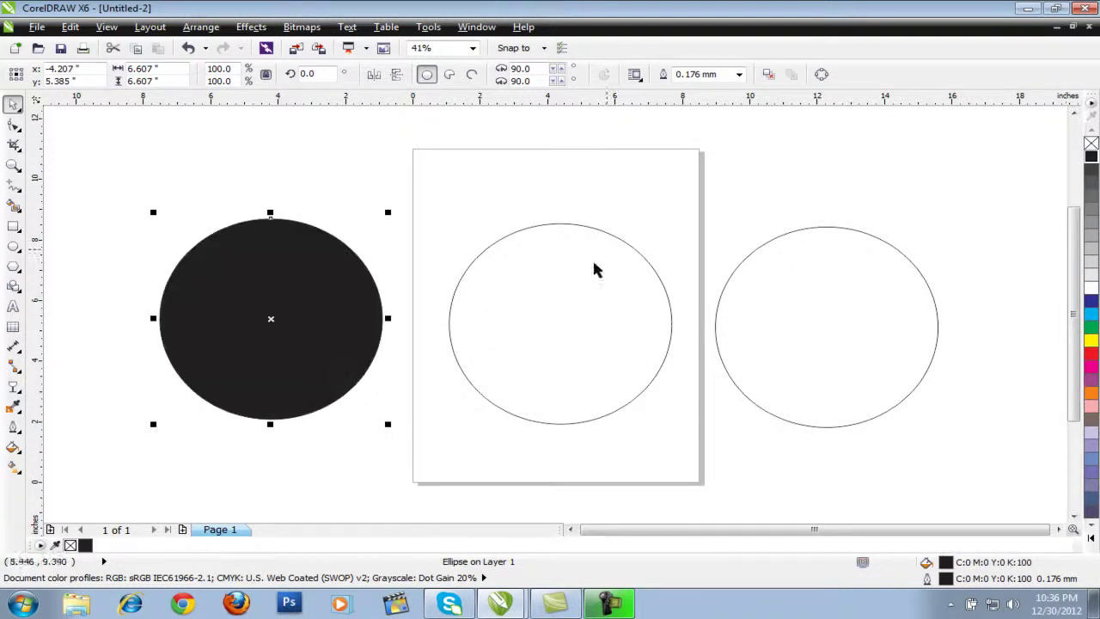
{"action": "left_click", "coordinate": [628, 318]}
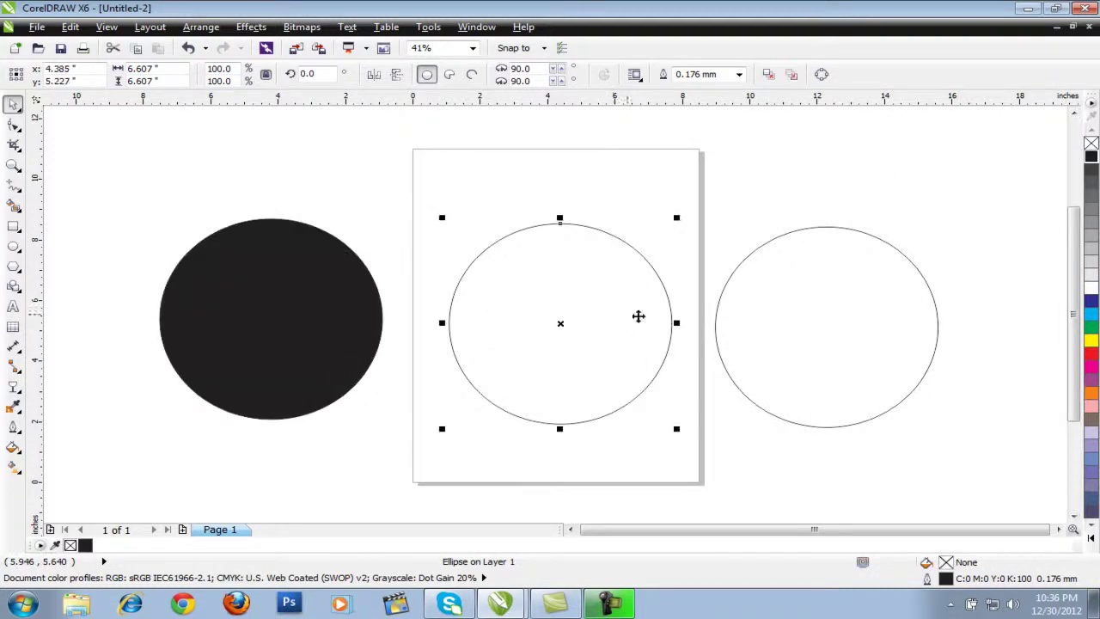
{"action": "left_click", "coordinate": [1093, 355]}
{"action": "left_click", "coordinate": [835, 288]}
{"action": "left_click", "coordinate": [1090, 291]}
{"action": "left_click", "coordinate": [844, 190]}
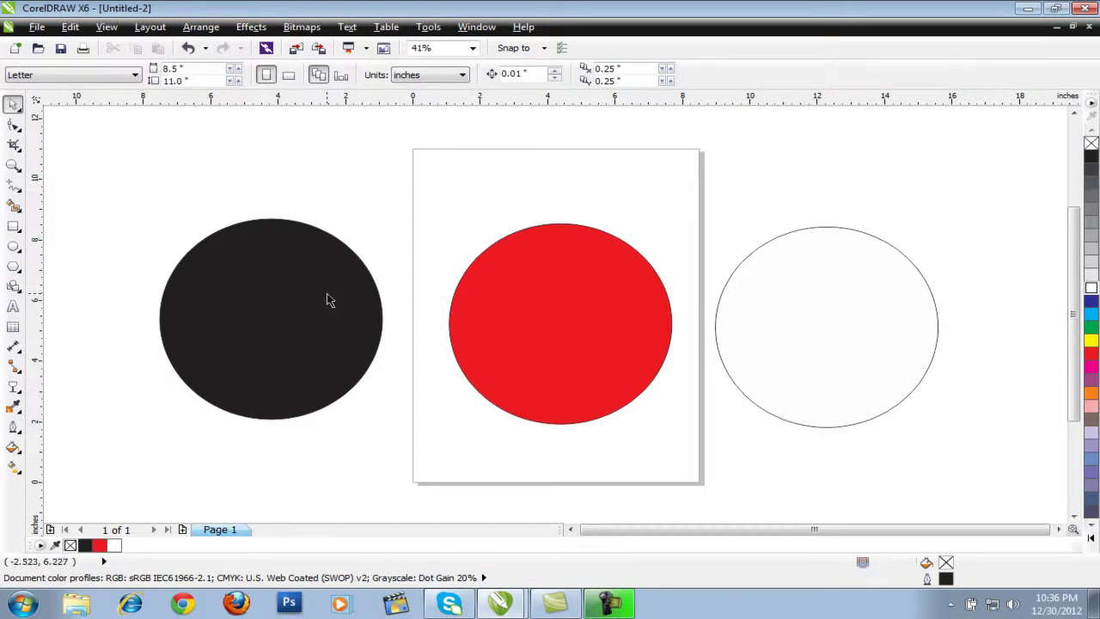
Move the black and white circles over the red circle to compare their stacking, and pull them apart again.
{"action": "left_click_drag", "start_coordinate": [260, 307], "coordinate": [450, 303]}
{"action": "left_click_drag", "start_coordinate": [783, 334], "coordinate": [639, 351]}
{"action": "left_click_drag", "start_coordinate": [701, 307], "coordinate": [867, 316]}
{"action": "left_click_drag", "start_coordinate": [404, 287], "coordinate": [295, 280]}
Center the red circle on the page.
{"action": "left_click", "coordinate": [615, 305]}
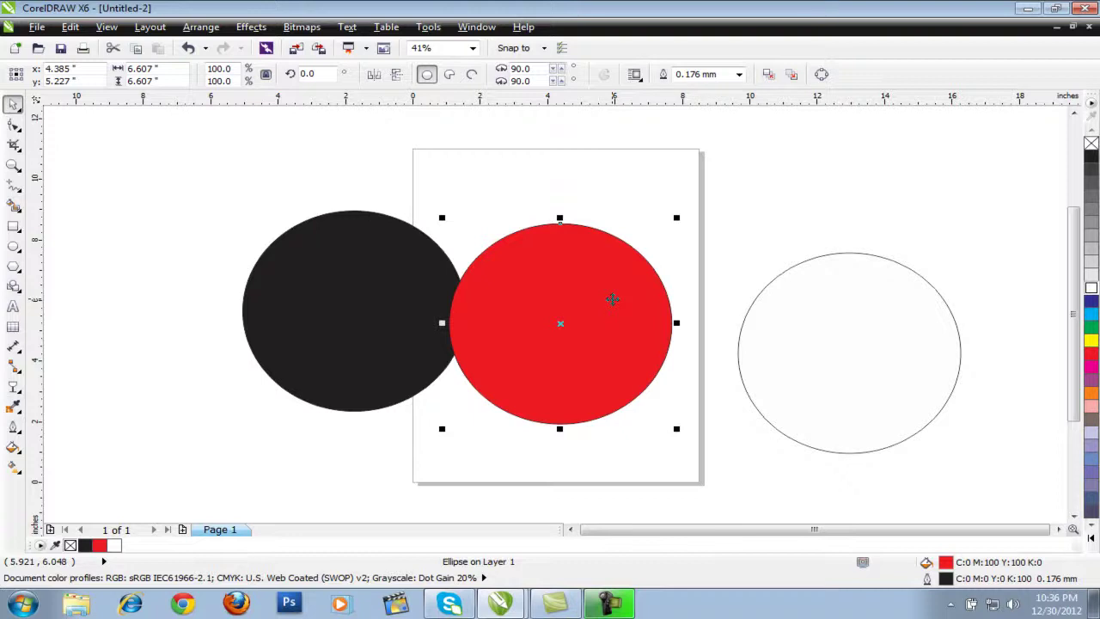
{"action": "key", "text": "ctrl+z"}
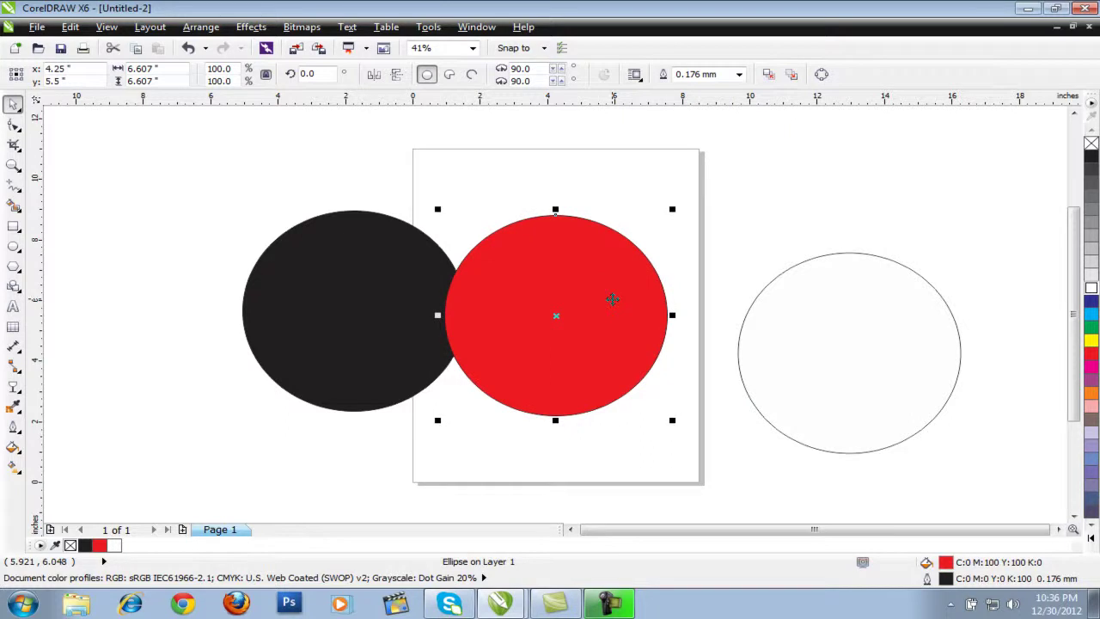
{"action": "left_click", "coordinate": [731, 228]}
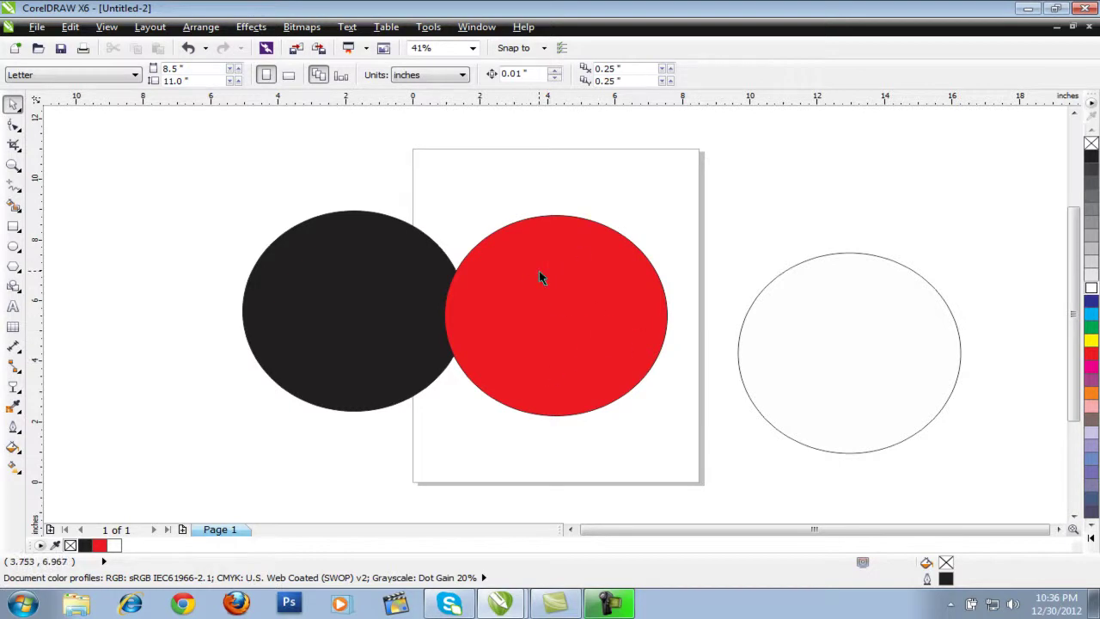
Center the black circle on the page behind the red one and enlarge it slightly from its center into an even rim.
{"action": "left_click", "coordinate": [317, 296]}
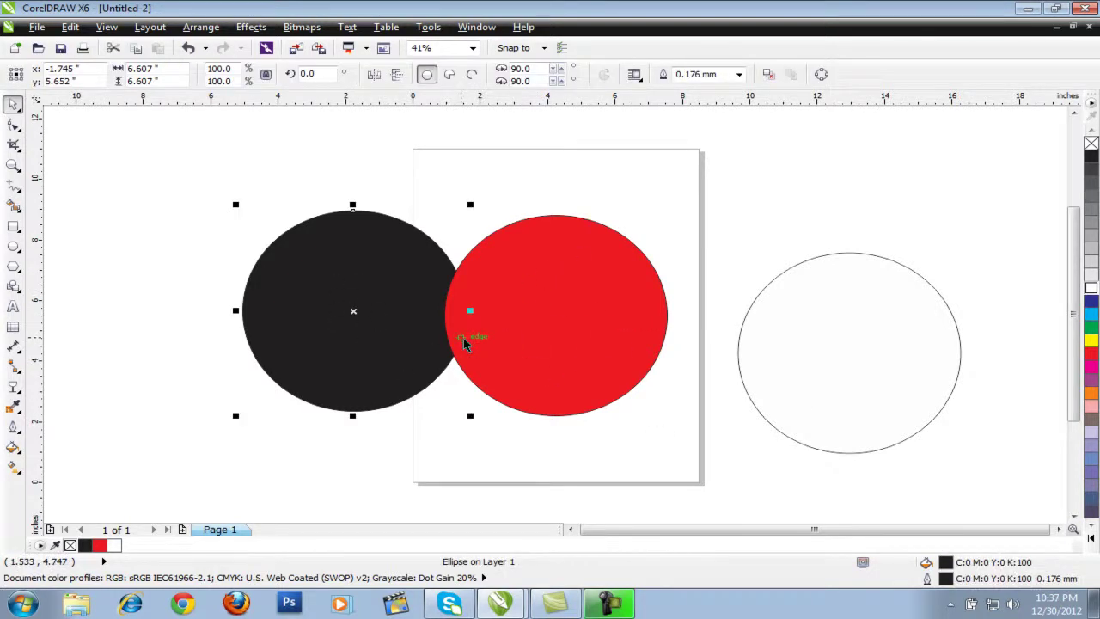
{"action": "left_click_drag", "start_coordinate": [464, 342], "coordinate": [469, 343]}
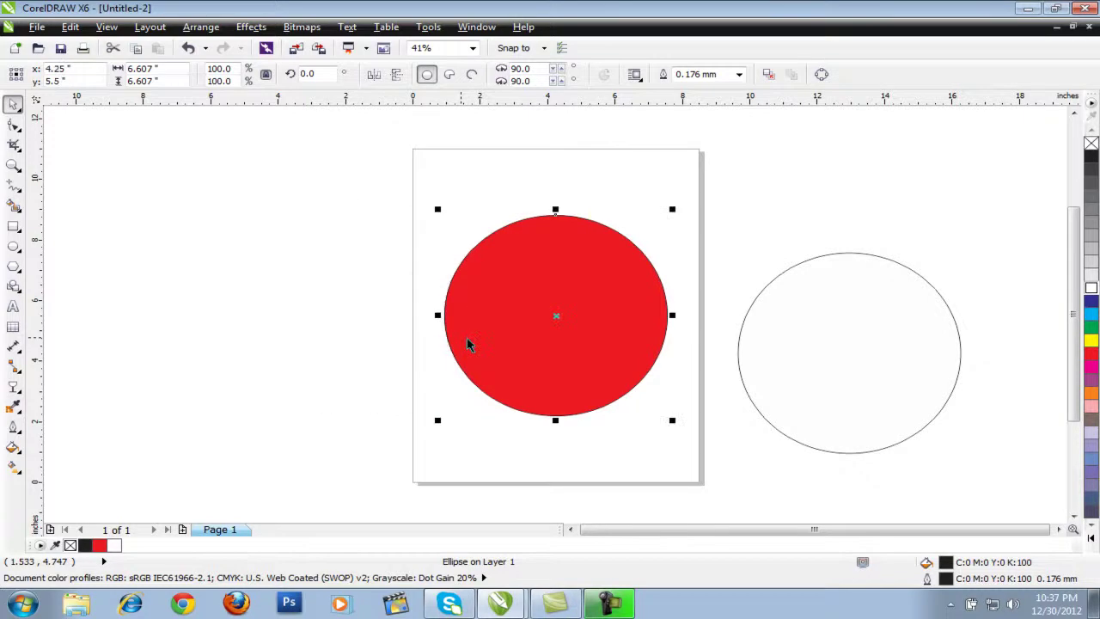
{"action": "left_click_drag", "start_coordinate": [673, 421], "coordinate": [681, 437]}
{"action": "left_click", "coordinate": [735, 273]}
{"action": "left_click_drag", "start_coordinate": [667, 285], "coordinate": [673, 383]}
{"action": "key", "text": "ctrl+z"}
{"action": "left_click", "coordinate": [737, 231]}
Center the white circle on the page over the red one and shrink it from its center to about 6.4 inches.
{"action": "left_click", "coordinate": [870, 336]}
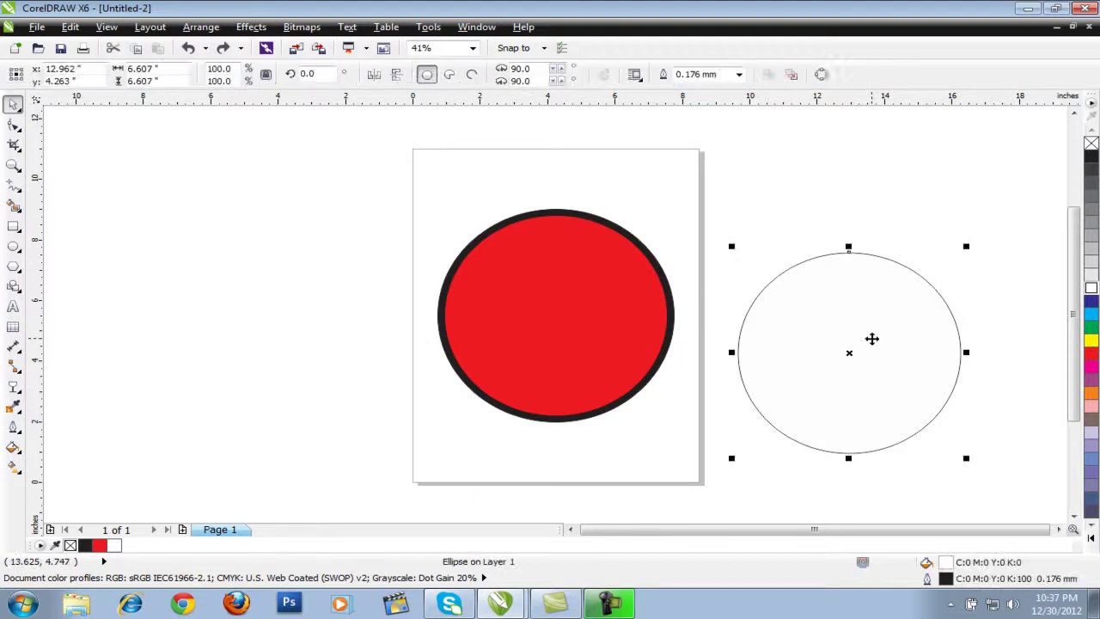
{"action": "left_click_drag", "start_coordinate": [906, 334], "coordinate": [736, 346]}
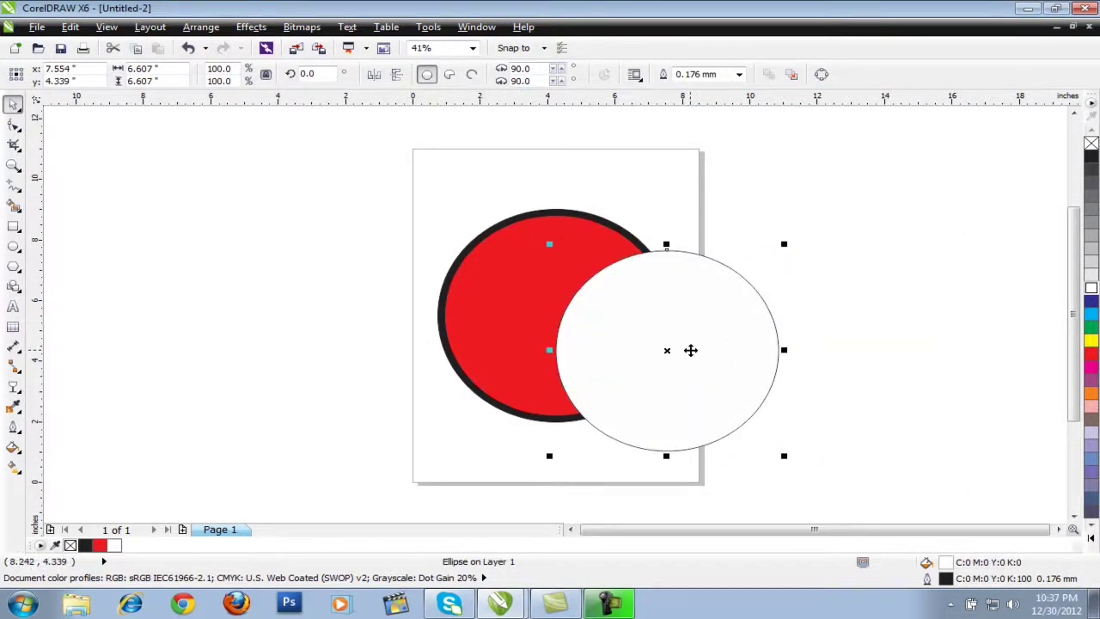
{"action": "key", "text": "p"}
{"action": "left_click", "coordinate": [768, 267]}
{"action": "left_click_drag", "start_coordinate": [619, 278], "coordinate": [624, 311]}
{"action": "key", "text": "ctrl+z"}
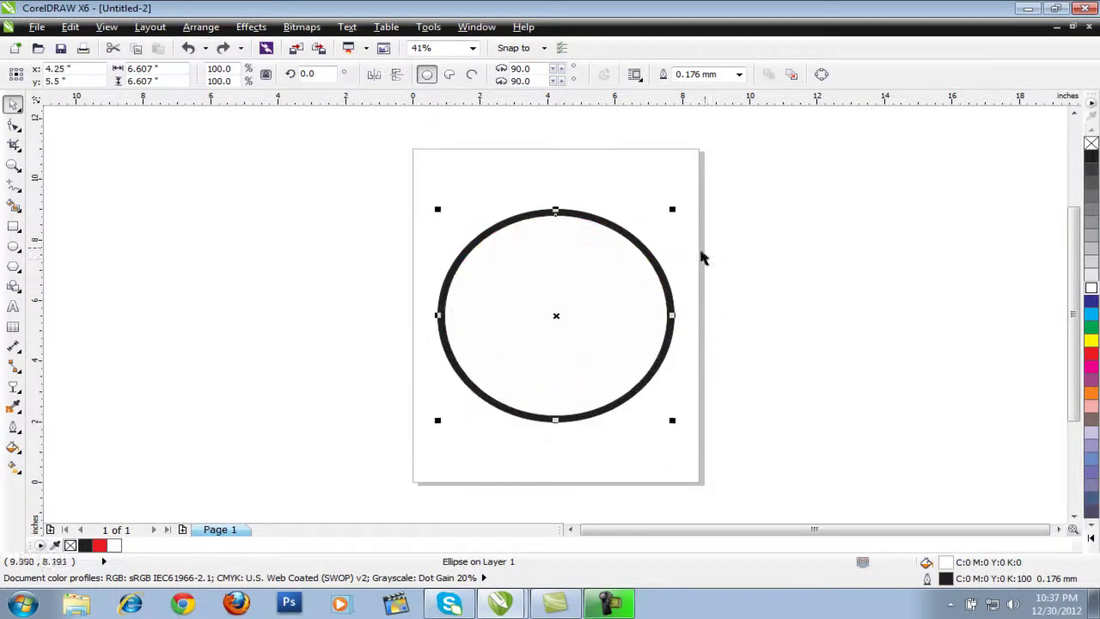
{"action": "left_click_drag", "start_coordinate": [673, 210], "coordinate": [672, 212]}
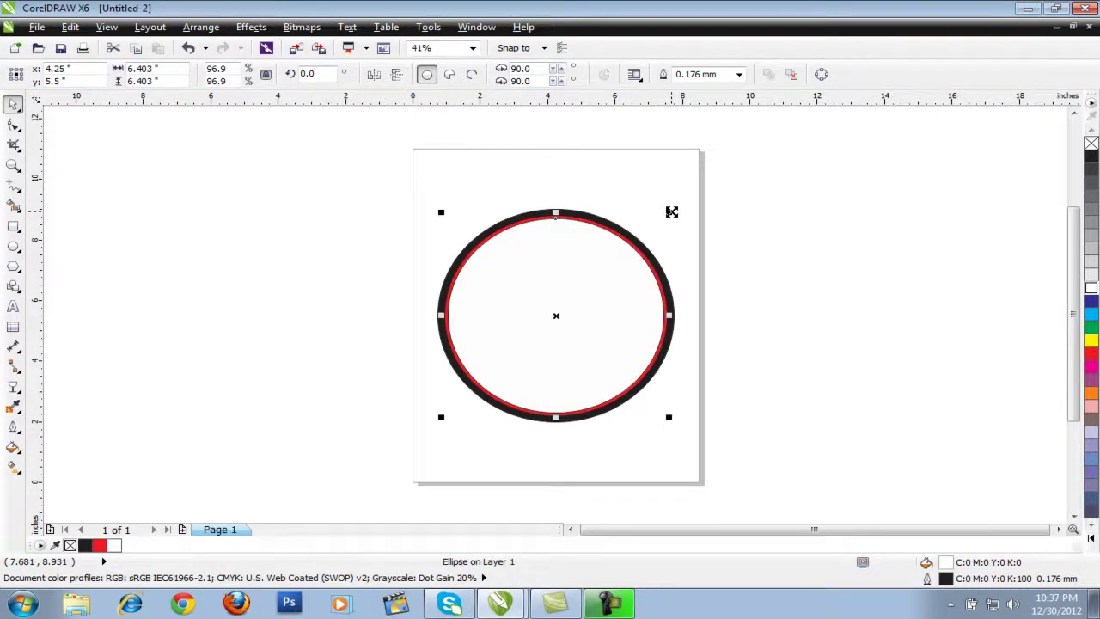
{"action": "left_click", "coordinate": [913, 204]}
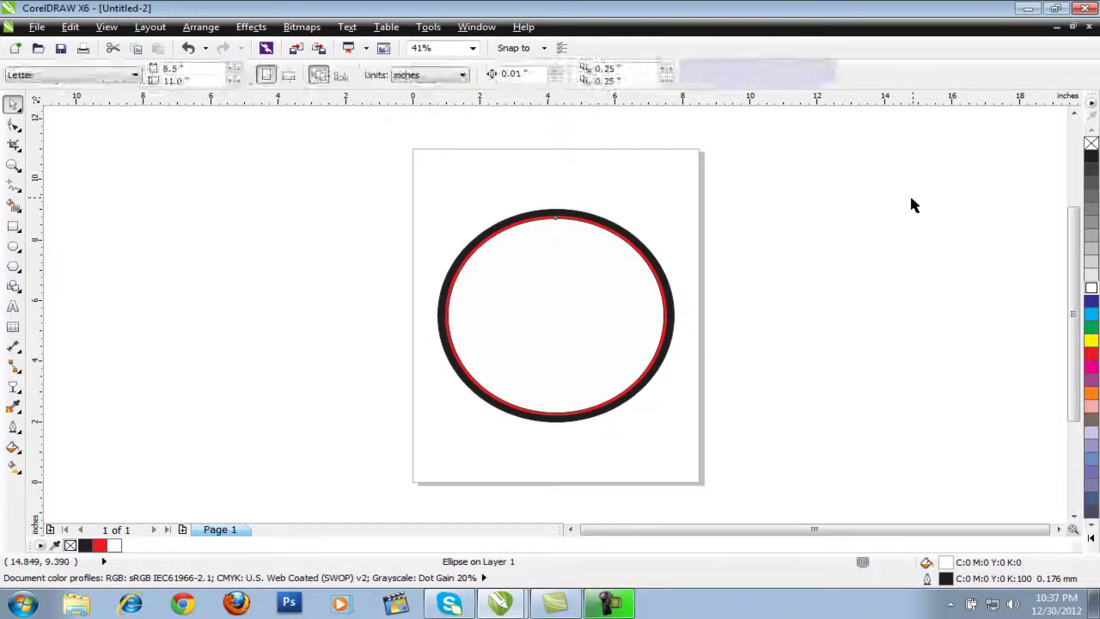
Remove the outline from the white circle.
{"action": "left_click", "coordinate": [593, 295]}
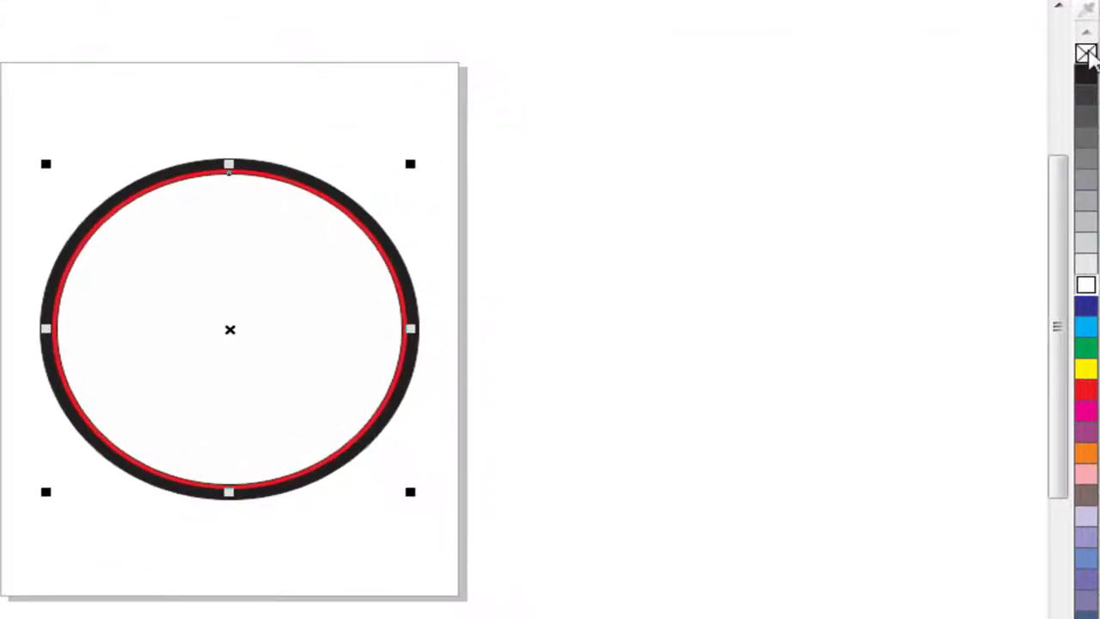
{"action": "left_click", "coordinate": [1086, 53]}
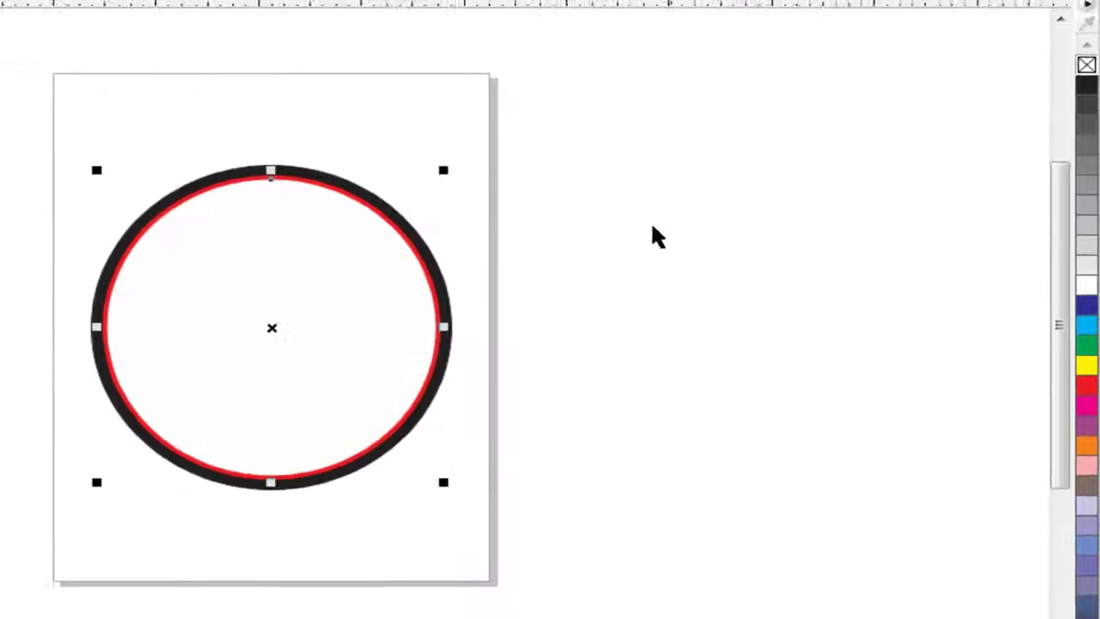
{"action": "left_click", "coordinate": [675, 297]}
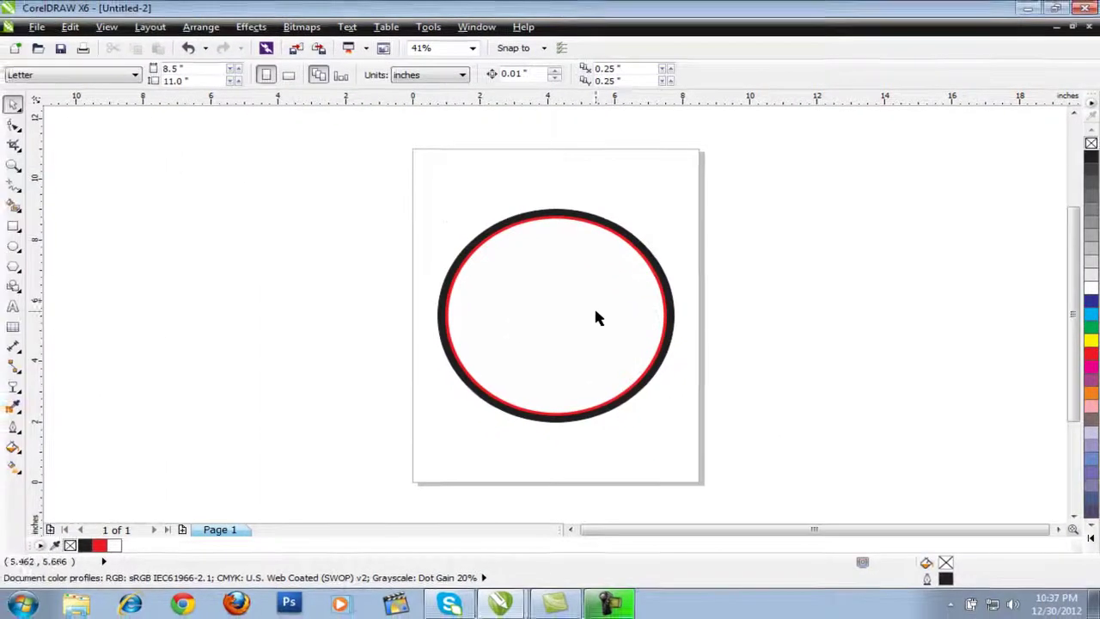
Apply a linear transparency to the white circle with the Transparency tool, fading straight down from its top edge to its center.
{"action": "left_click", "coordinate": [511, 314]}
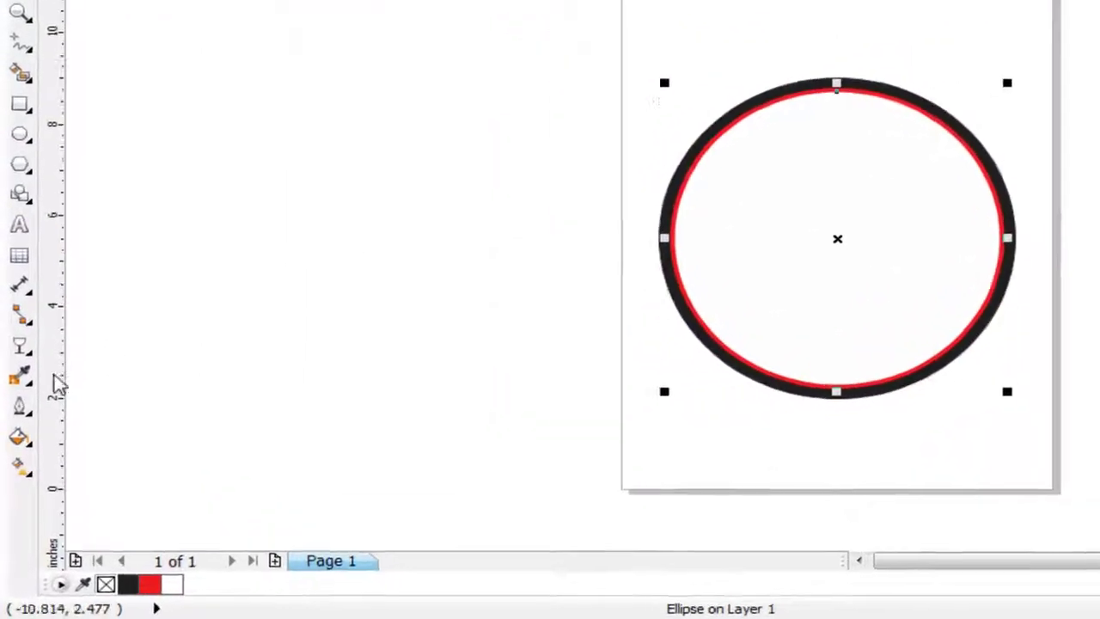
{"action": "left_click", "coordinate": [30, 348]}
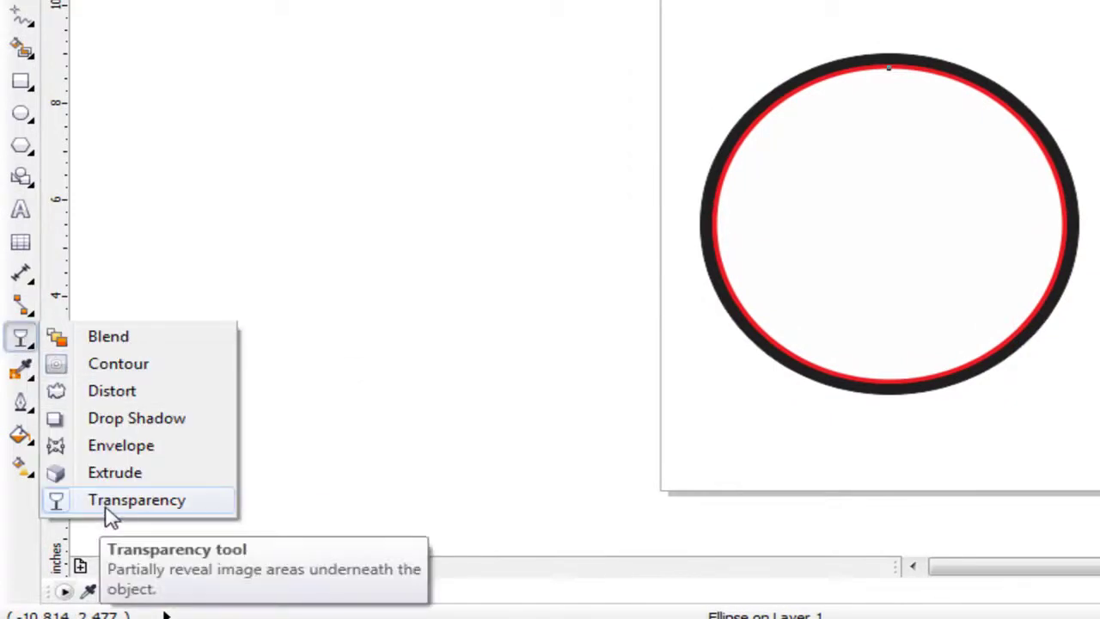
{"action": "left_click", "coordinate": [112, 504]}
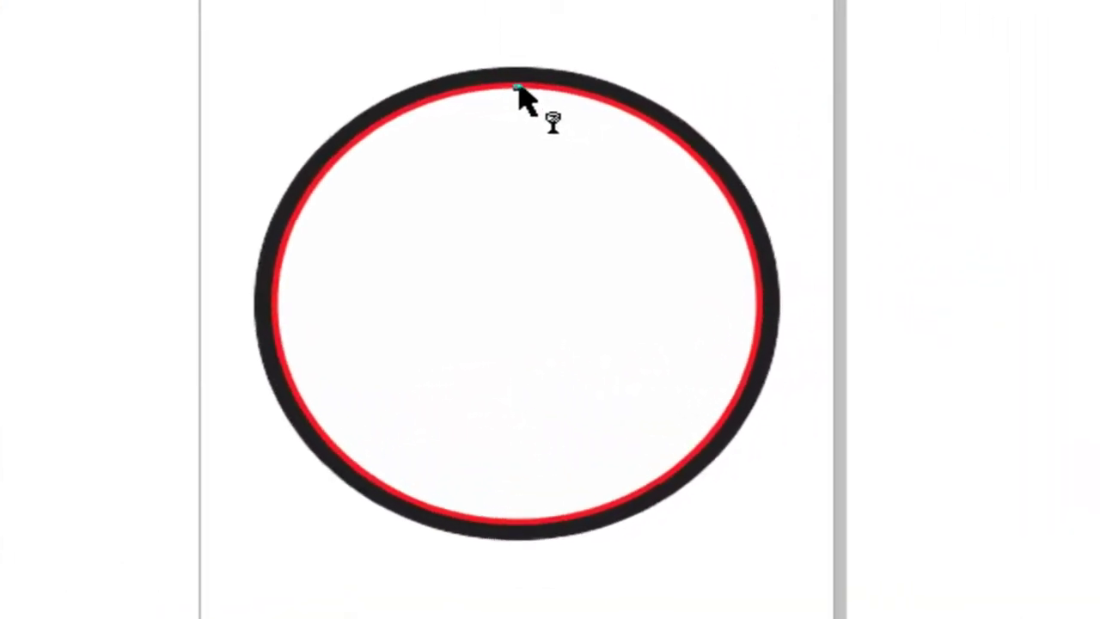
{"action": "scroll", "coordinate": [514, 89], "scroll_direction": "up", "scroll_amount": 2}
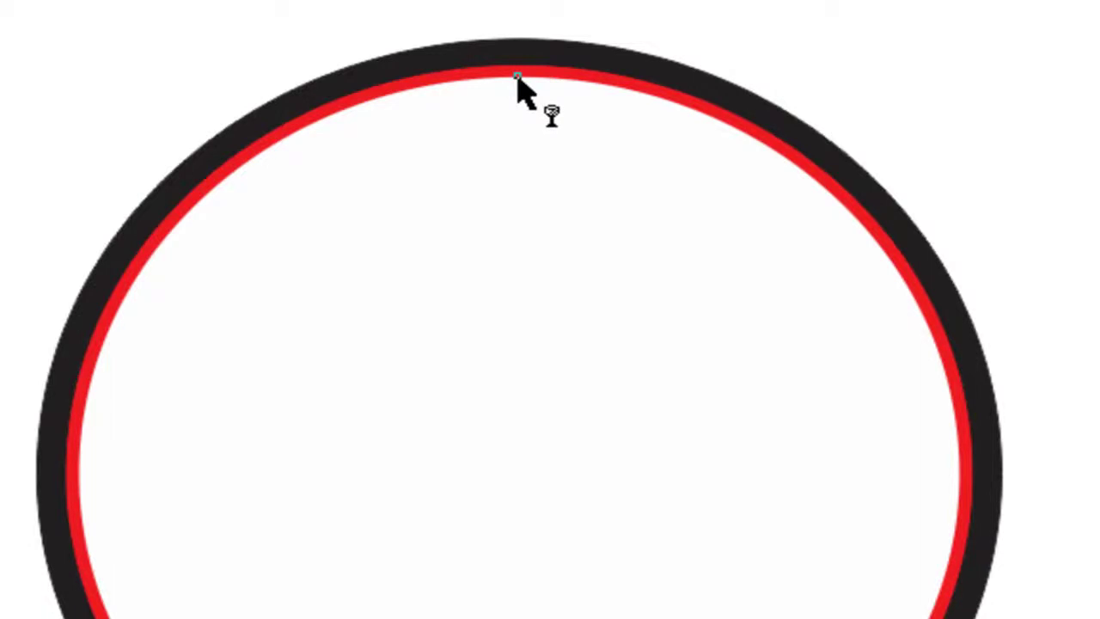
{"action": "left_click_drag", "start_coordinate": [516, 76], "coordinate": [524, 451]}
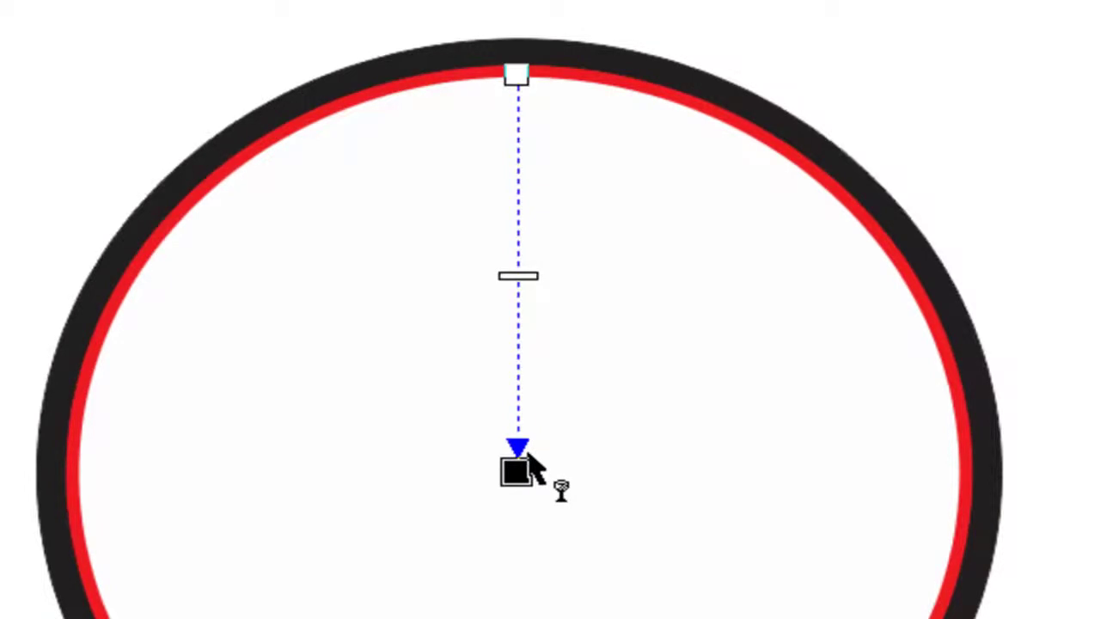
Finish the white circle's transparency fade straight down to its center, then deselect the circle.
{"action": "left_click_drag", "start_coordinate": [528, 455], "coordinate": [528, 455]}
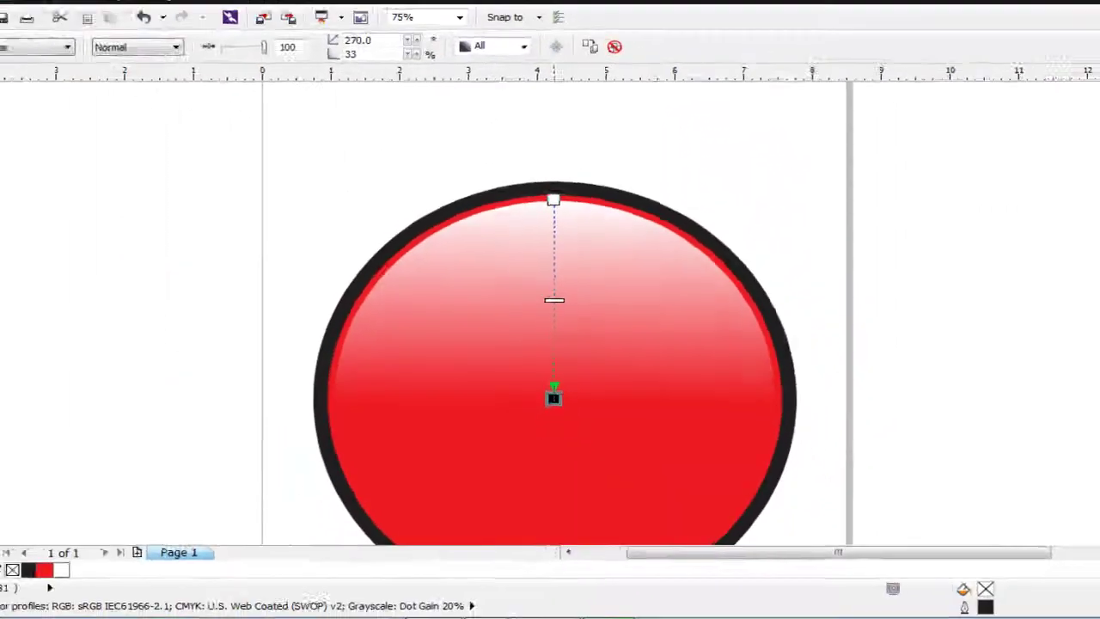
{"action": "scroll", "coordinate": [554, 297], "scroll_direction": "down", "scroll_amount": 2}
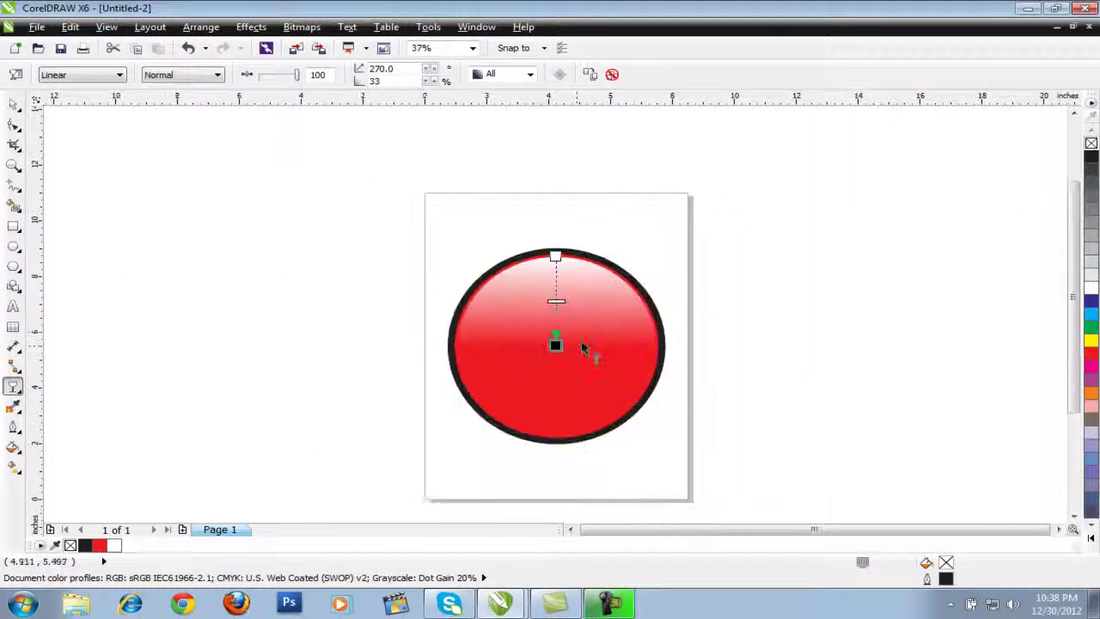
{"action": "left_click", "coordinate": [13, 103]}
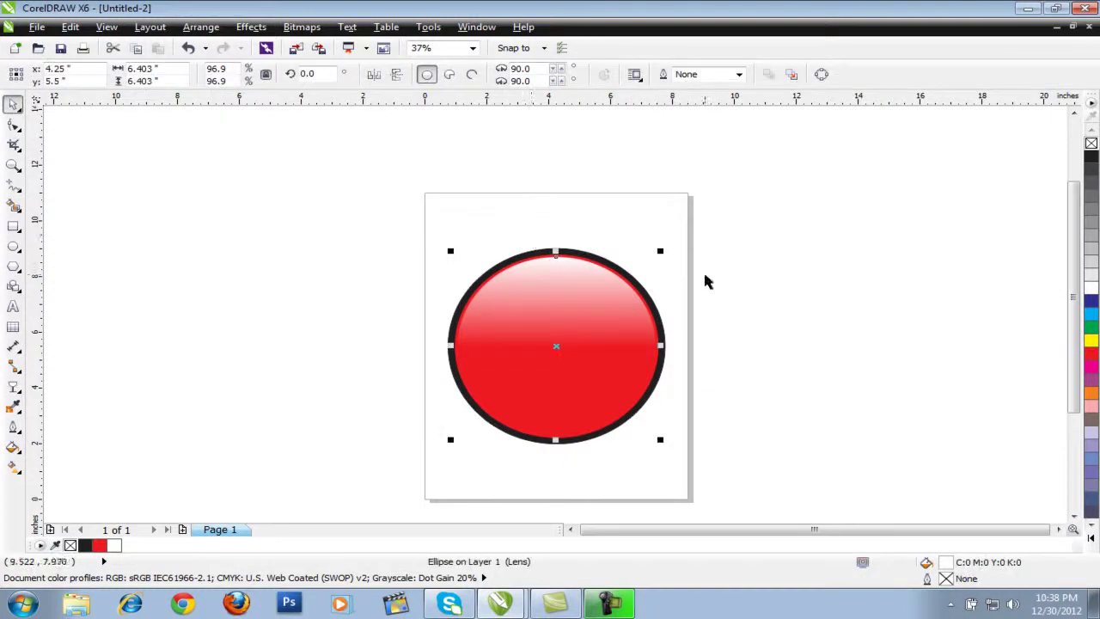
{"action": "left_click", "coordinate": [768, 273]}
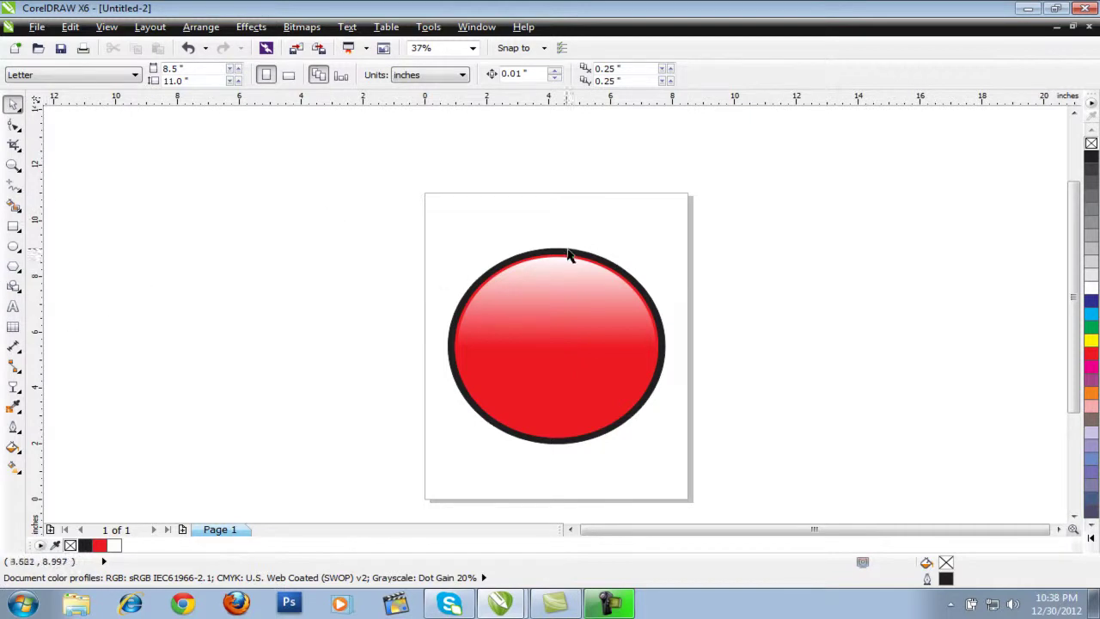
Duplicate the black circle and move the copy off the page, to the left of the button.
{"action": "left_click_drag", "start_coordinate": [571, 255], "coordinate": [295, 247]}
{"action": "key", "text": "ctrl+z"}
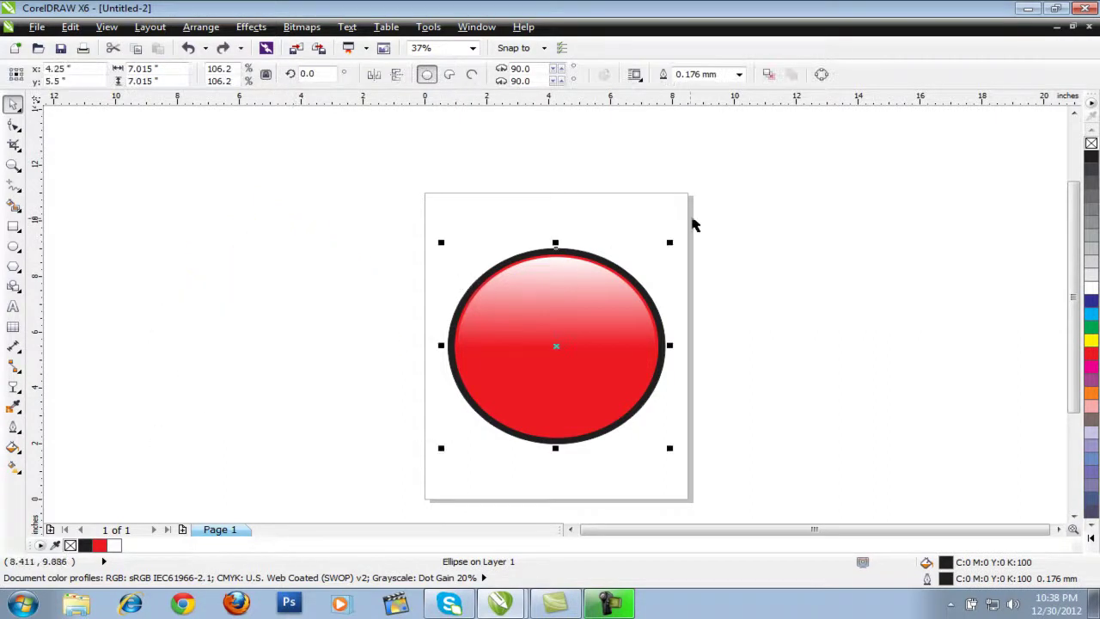
{"action": "key", "text": "ctrl+d"}
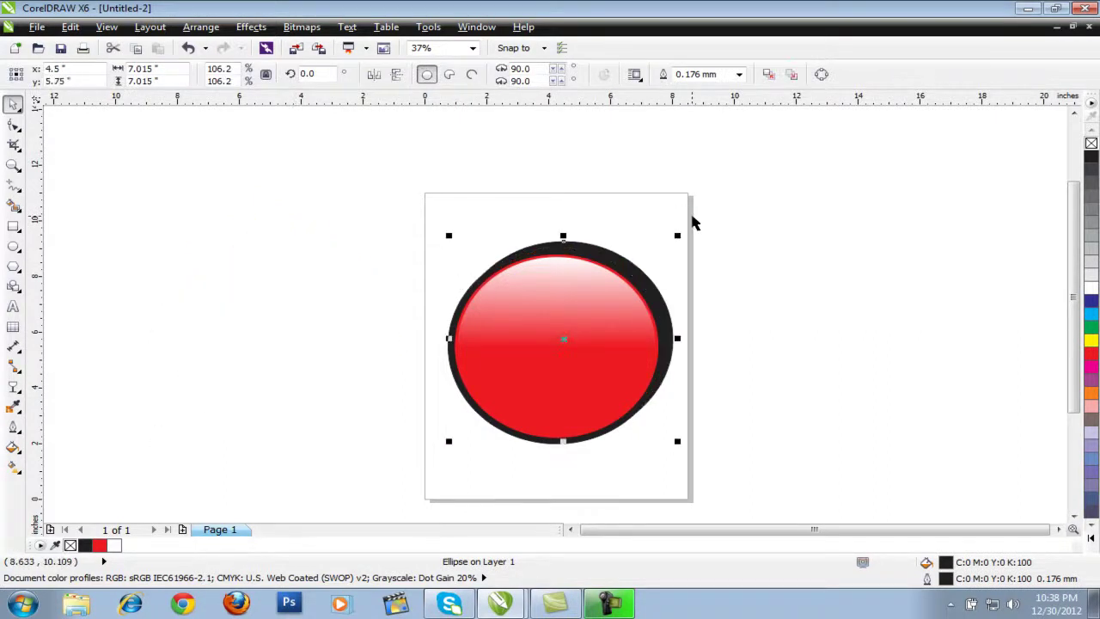
{"action": "left_click_drag", "start_coordinate": [655, 293], "coordinate": [418, 300]}
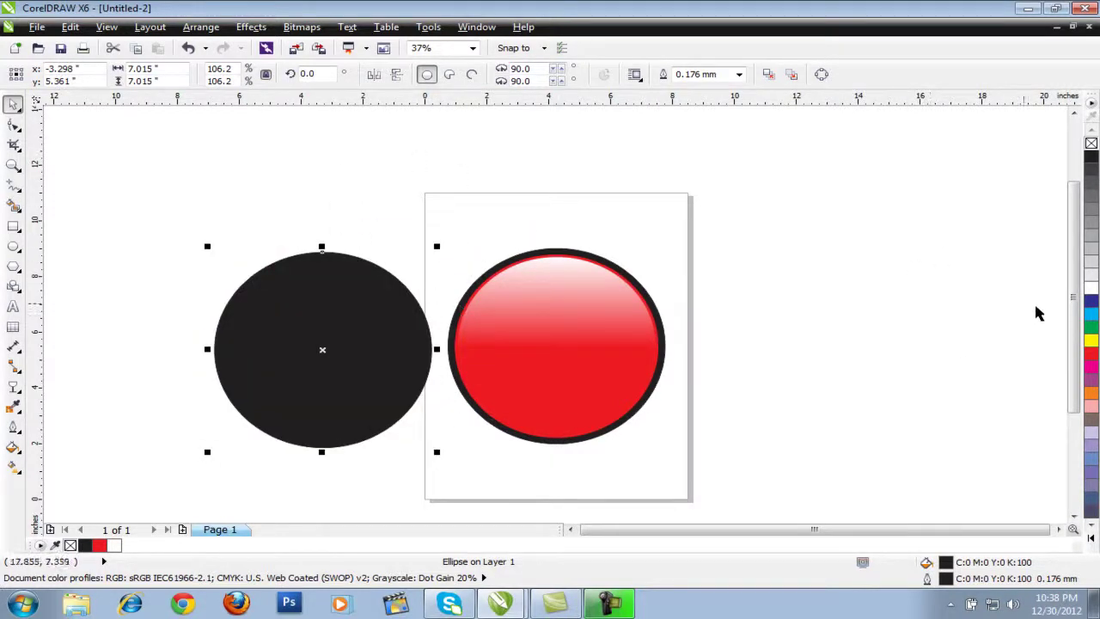
Fill the copied circle with 20% black gray and remove its outline.
{"action": "left_click", "coordinate": [1091, 266]}
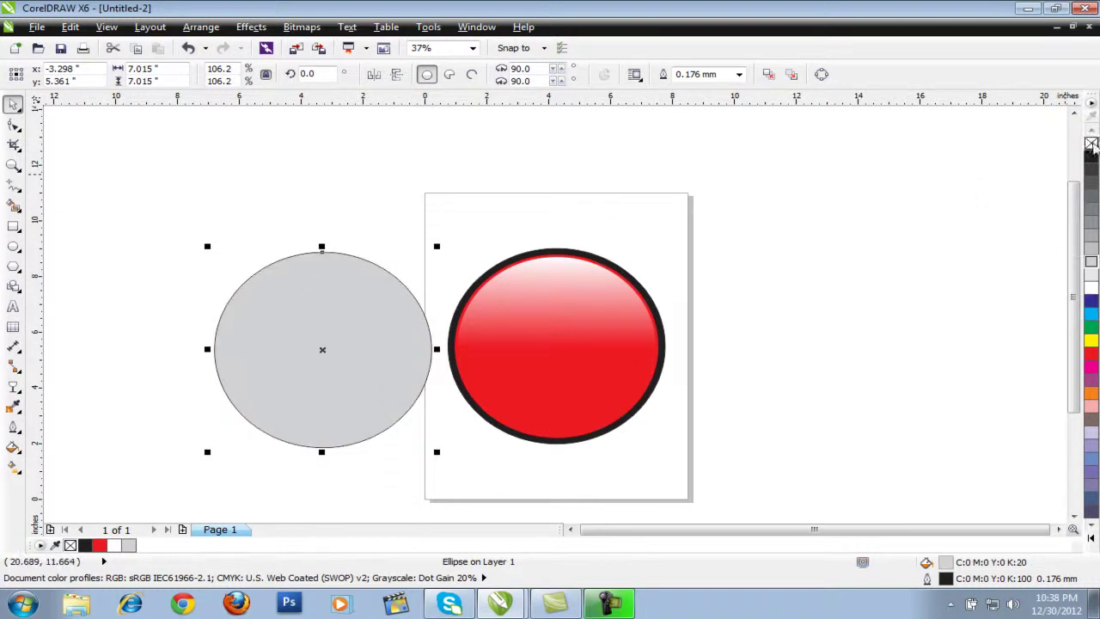
{"action": "right_click", "coordinate": [1092, 144]}
Enlarge the gray circle from its center to about 7.6 inches and center it on the page.
{"action": "left_click_drag", "start_coordinate": [437, 452], "coordinate": [453, 463]}
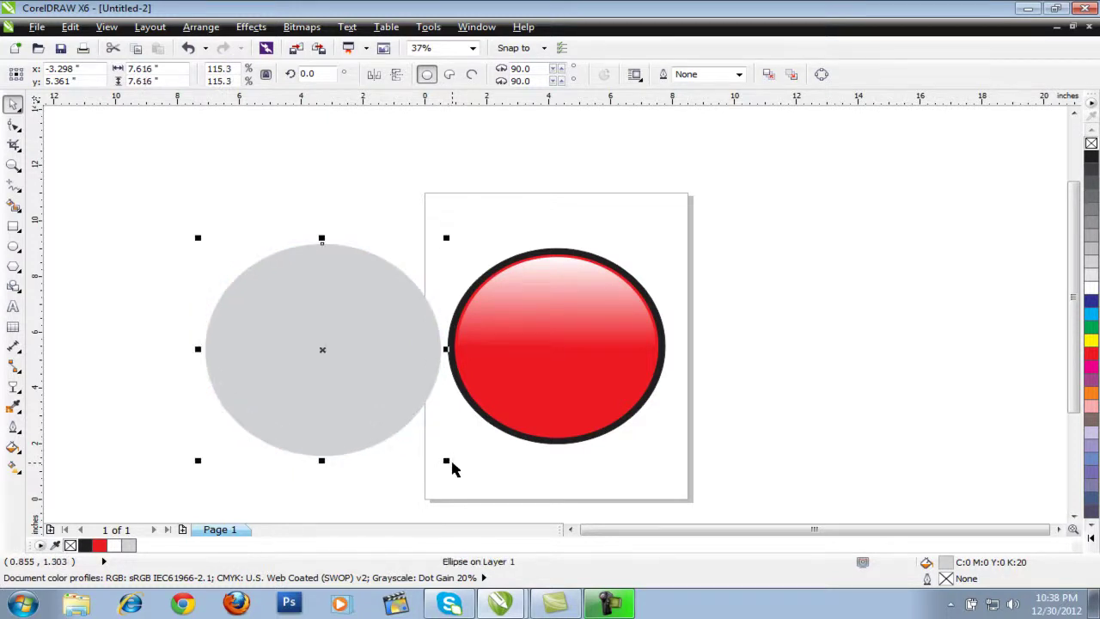
{"action": "key", "text": "p"}
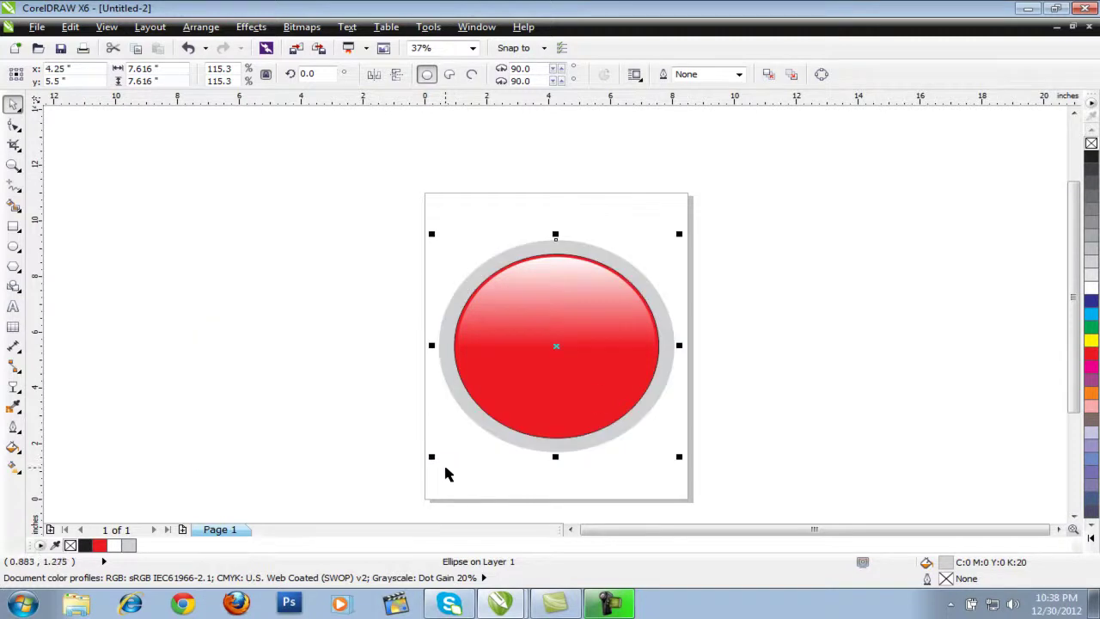
{"action": "left_click", "coordinate": [756, 371]}
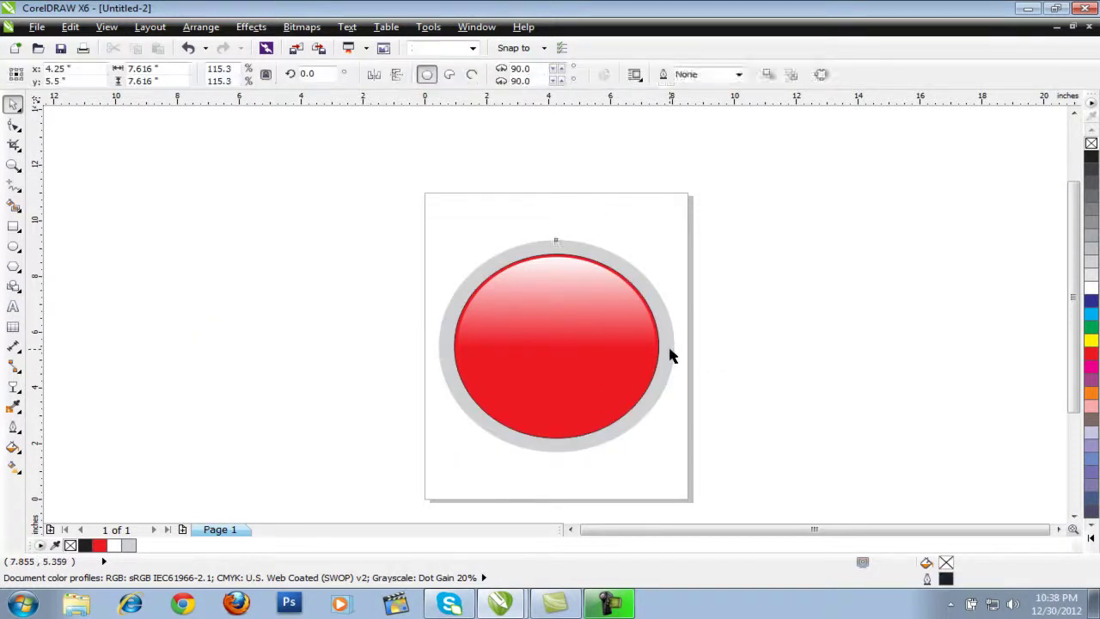
Send the gray circle to the back of the page behind the other circles.
{"action": "right_click", "coordinate": [672, 356]}
{"action": "left_click", "coordinate": [663, 321]}
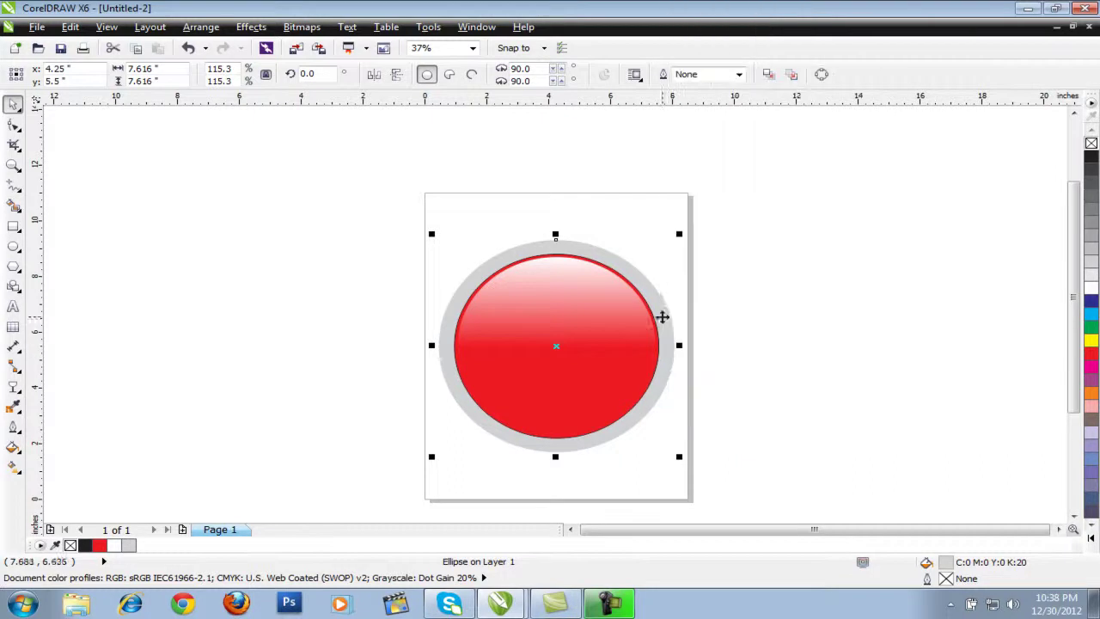
{"action": "right_click", "coordinate": [663, 317]}
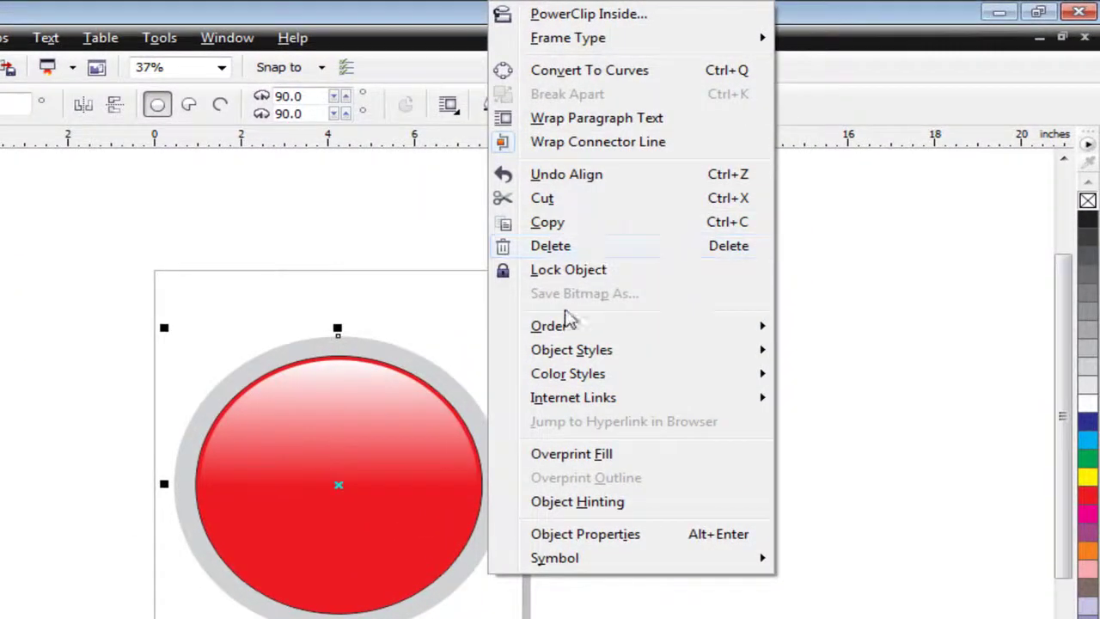
{"action": "mouse_move", "coordinate": [567, 327]}
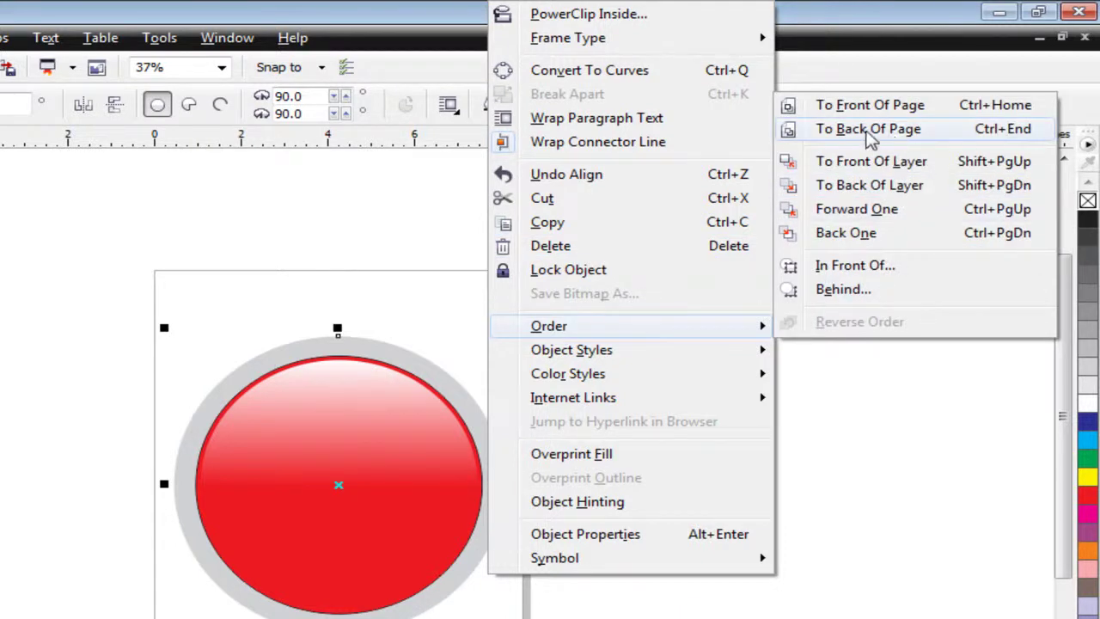
{"action": "left_click", "coordinate": [869, 133]}
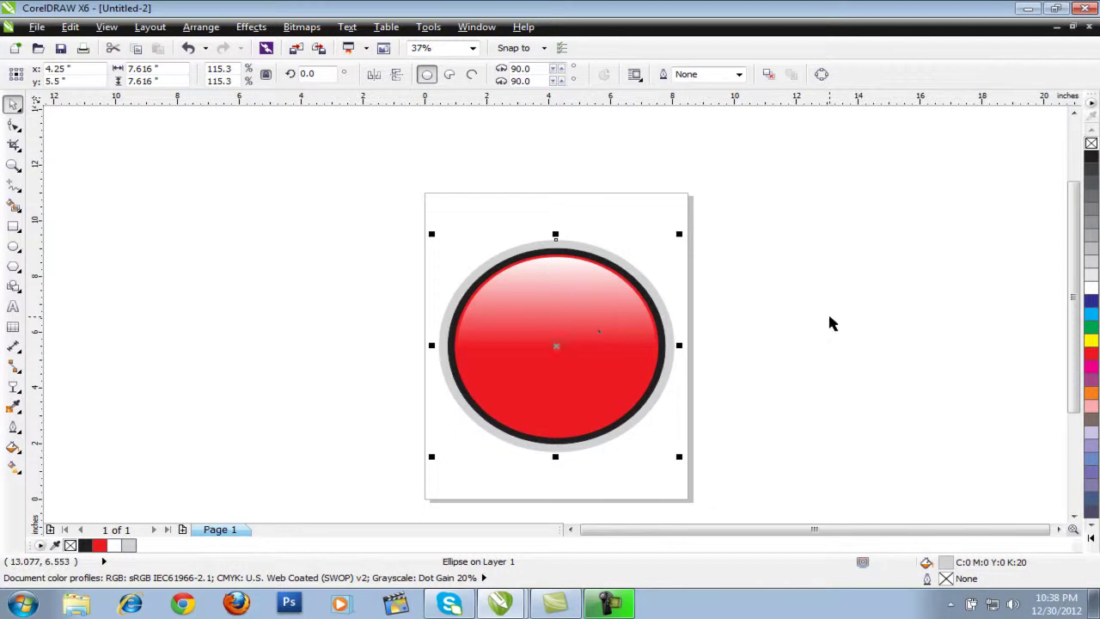
{"action": "left_click", "coordinate": [756, 305]}
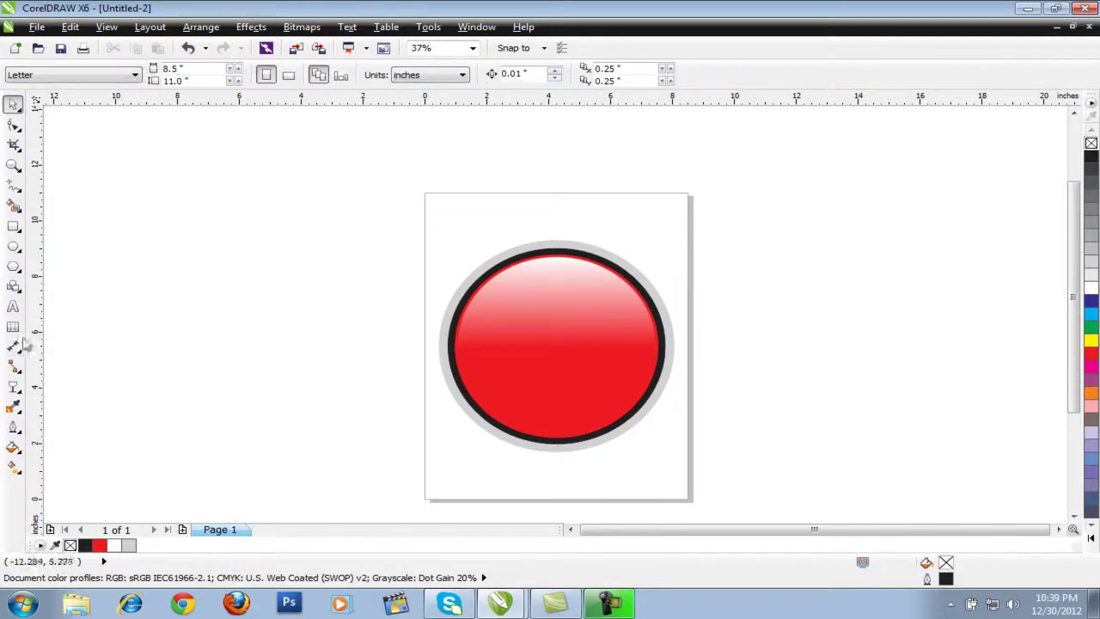
Add the artistic text PUSH in the empty area to the left of the page.
{"action": "left_click", "coordinate": [13, 306]}
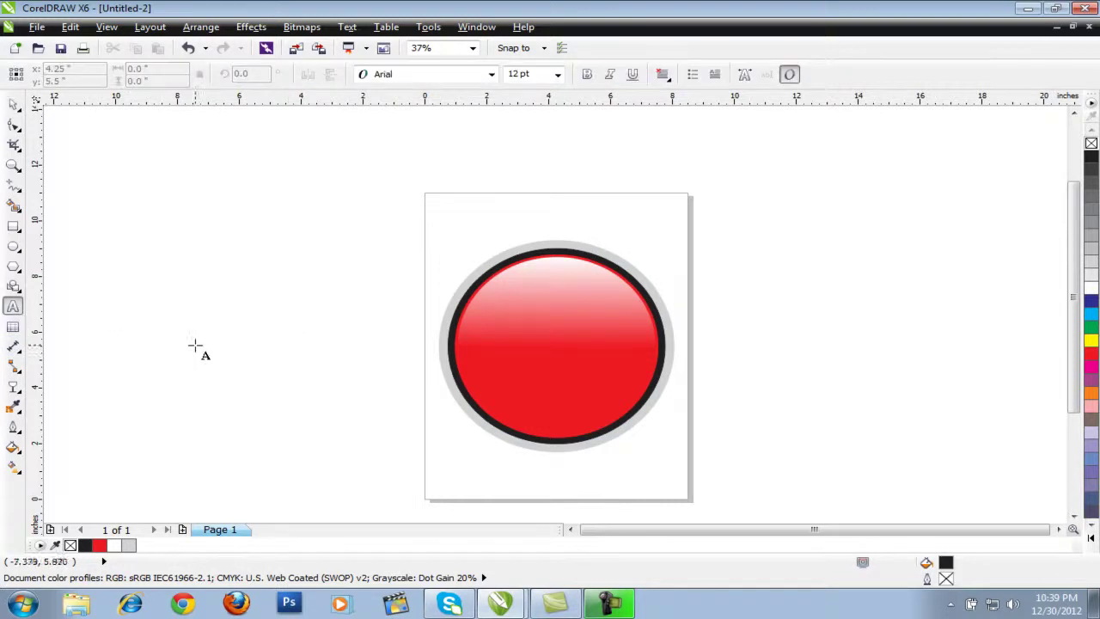
{"action": "left_click", "coordinate": [203, 335]}
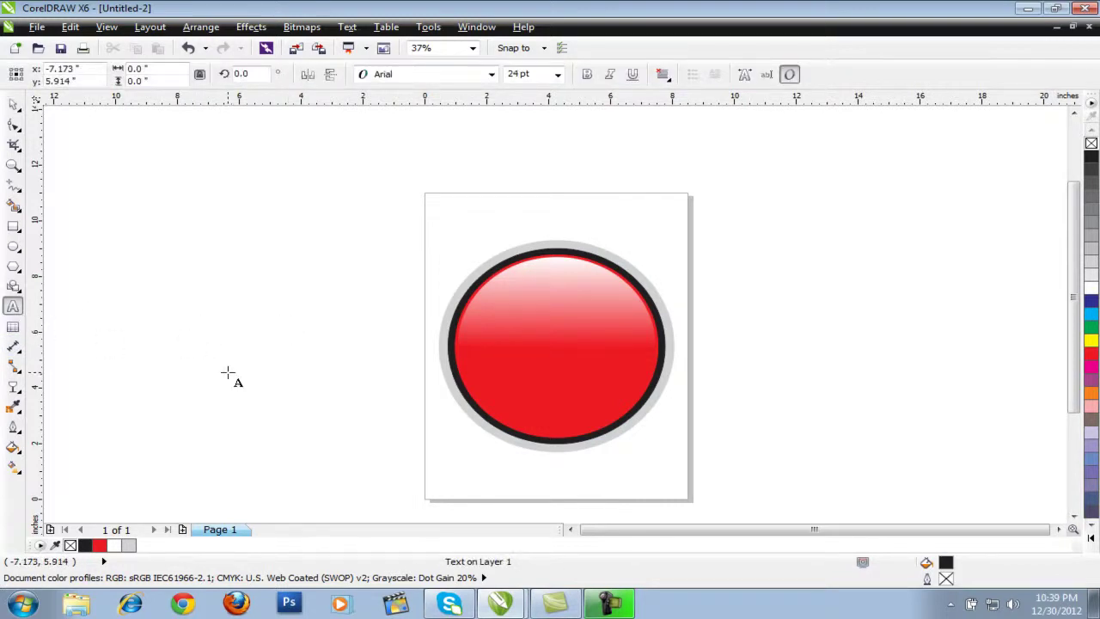
{"action": "type", "text": "PUSH"}
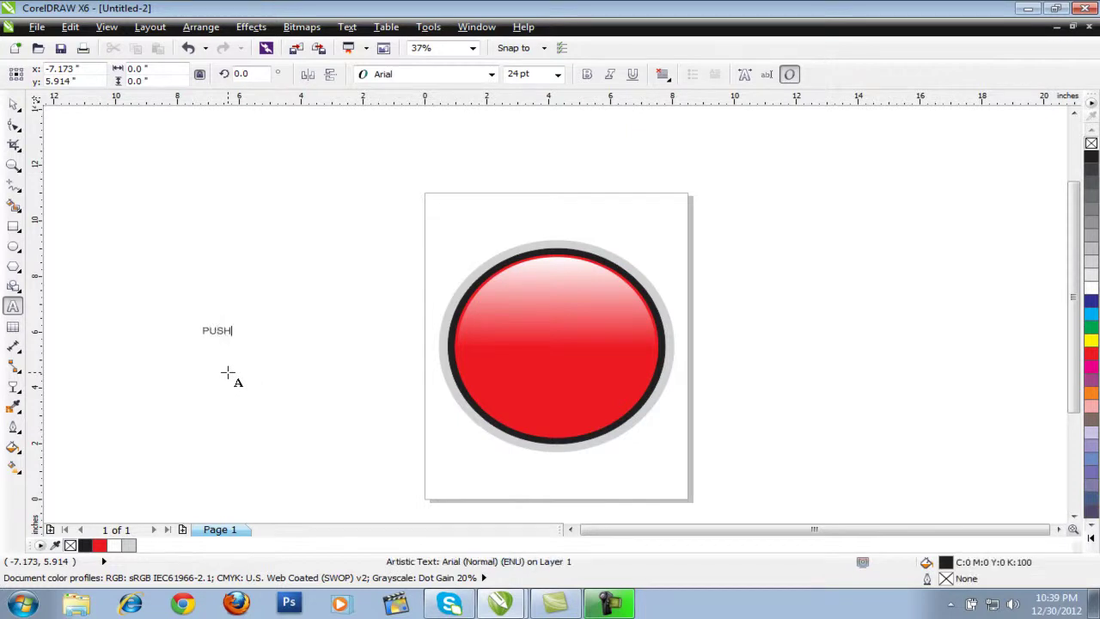
{"action": "key", "text": "ctrl+space"}
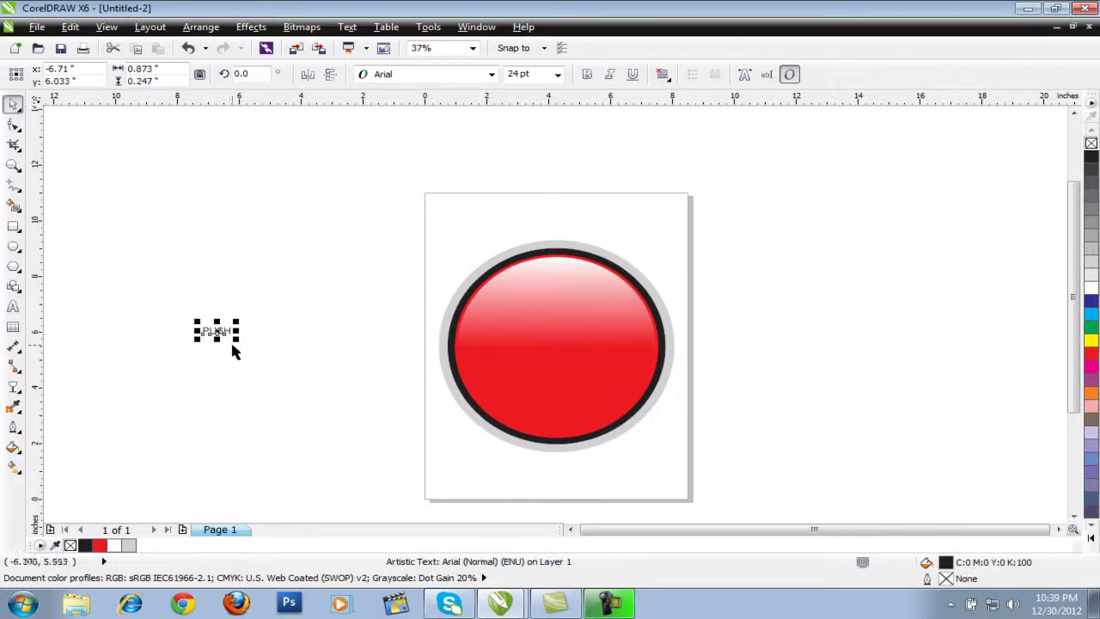
Enlarge the PUSH text to about 99 pt and set its font to Arial Black.
{"action": "left_click_drag", "start_coordinate": [238, 341], "coordinate": [319, 447]}
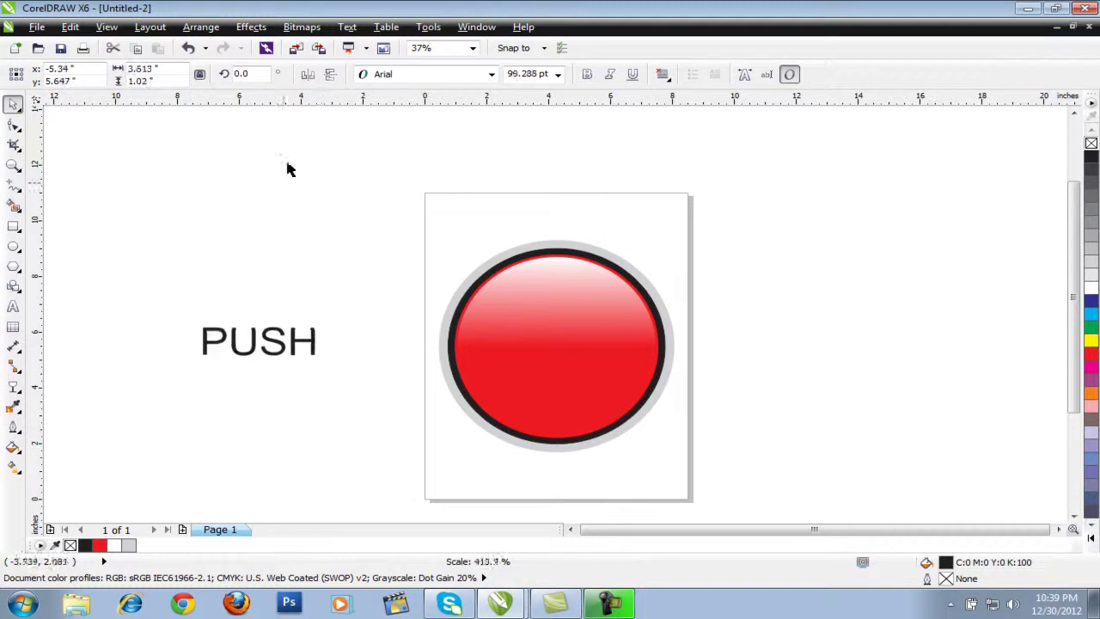
{"action": "left_click", "coordinate": [492, 80]}
{"action": "left_click", "coordinate": [479, 108]}
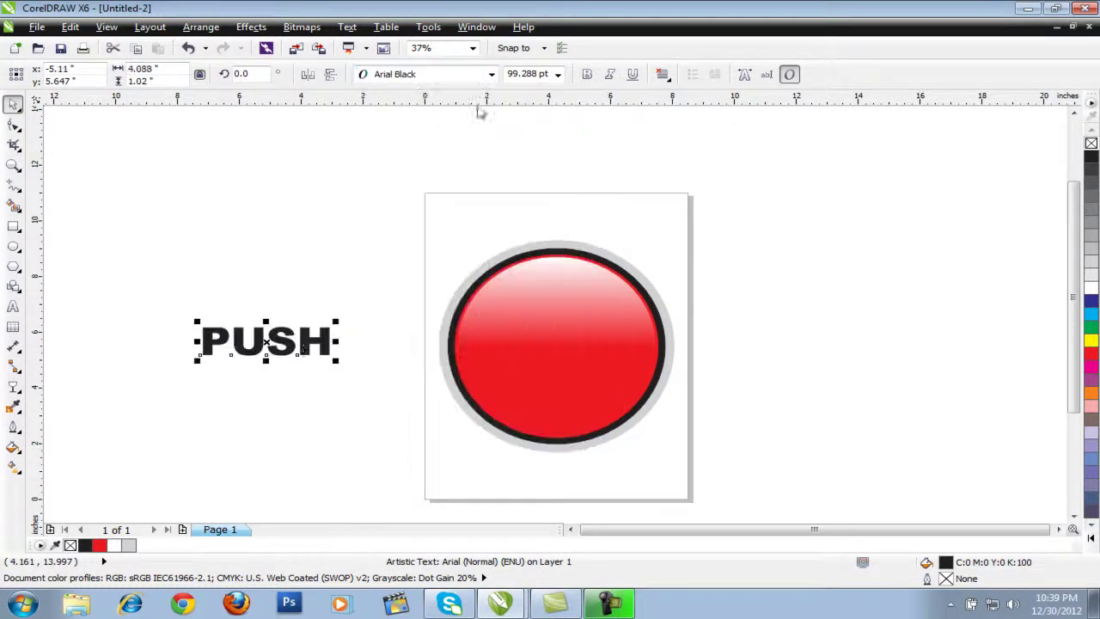
Move the PUSH text onto the red button and center it on the page.
{"action": "left_click_drag", "start_coordinate": [301, 338], "coordinate": [578, 352]}
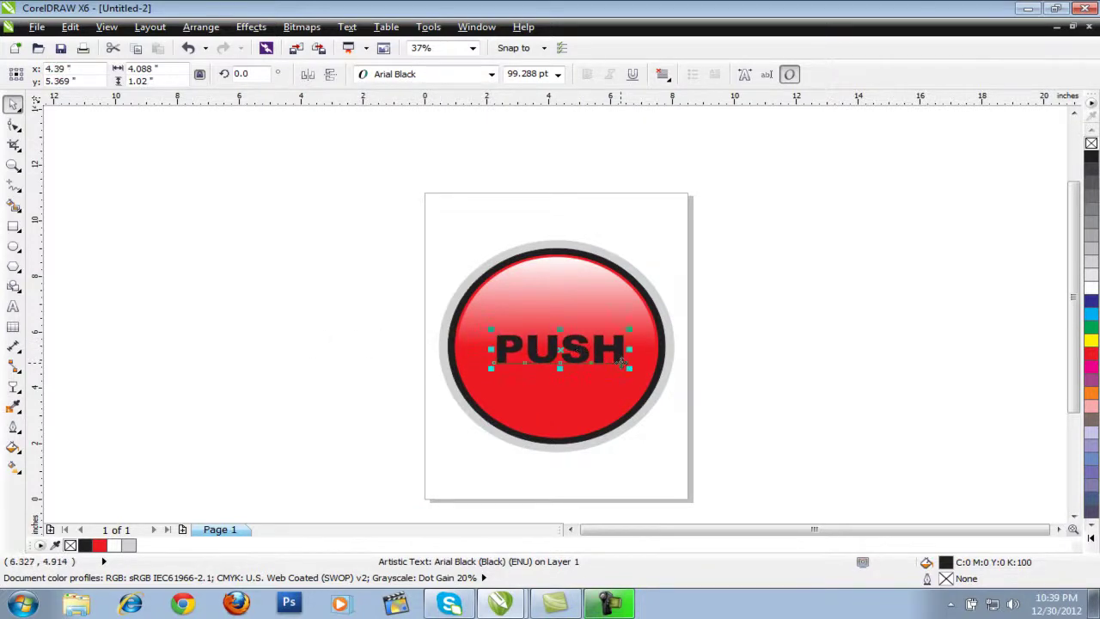
{"action": "key", "text": "p"}
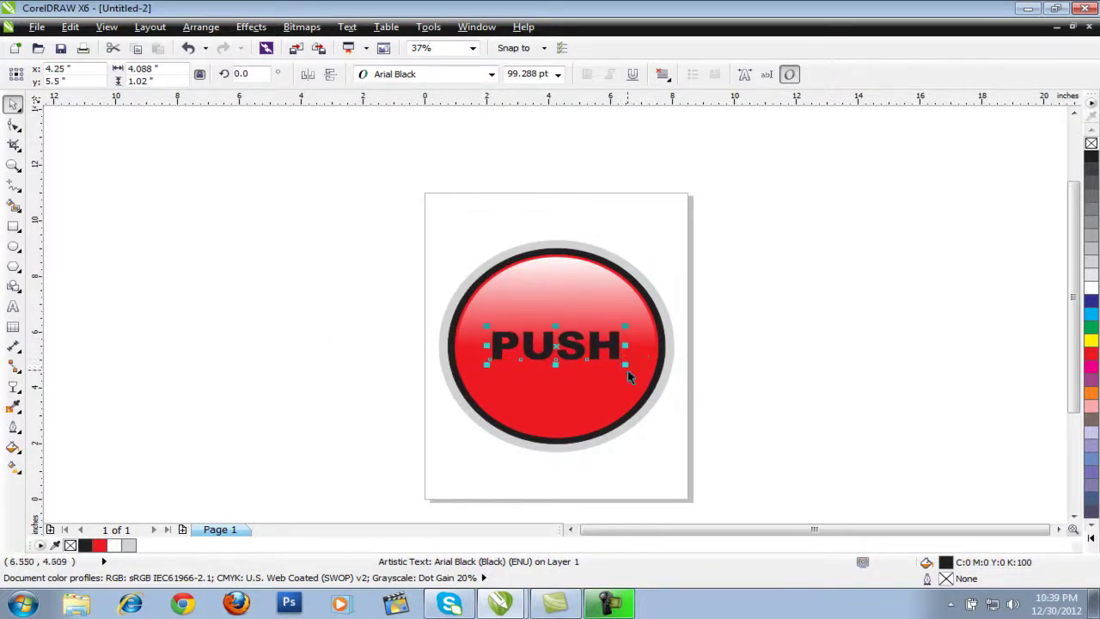
Enlarge the PUSH text from its center to about 118 pt and fill it with white.
{"action": "left_click_drag", "start_coordinate": [631, 368], "coordinate": [648, 376]}
{"action": "left_click", "coordinate": [1092, 288]}
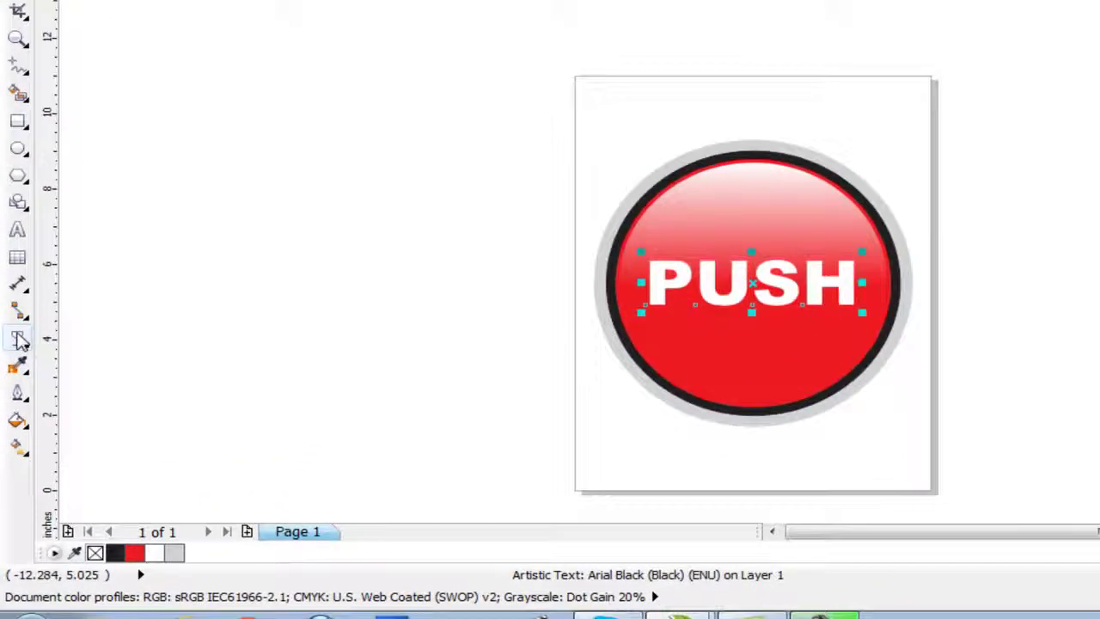
Try a linear transparency on the PUSH text with the Transparency tool, fading from the top to the bottom of the letters.
{"action": "left_click", "coordinate": [18, 339]}
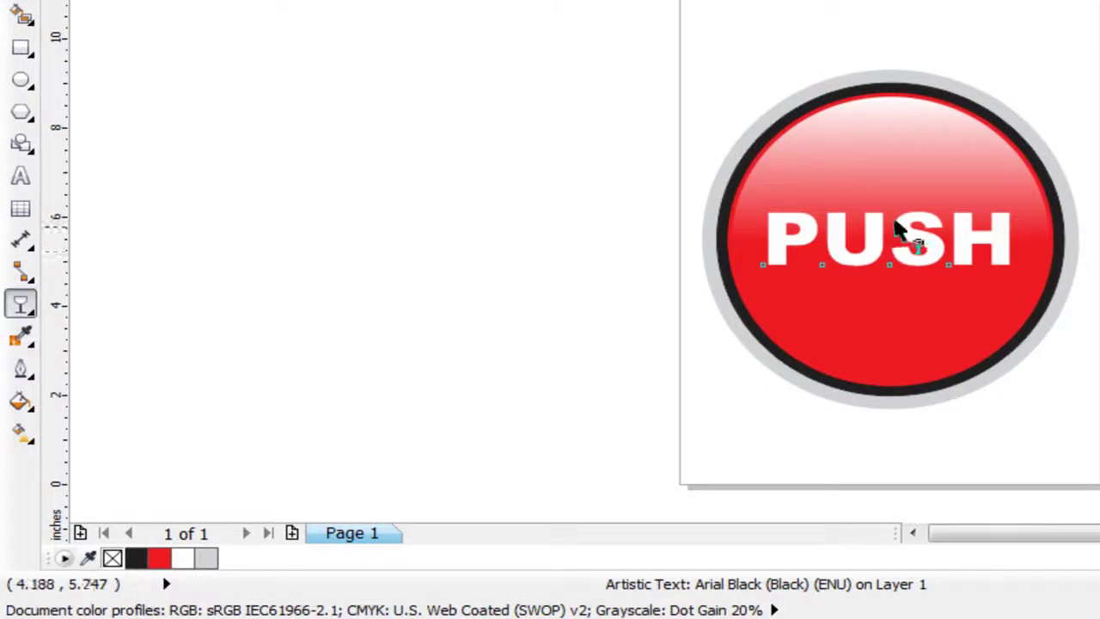
{"action": "left_click_drag", "start_coordinate": [890, 219], "coordinate": [899, 267]}
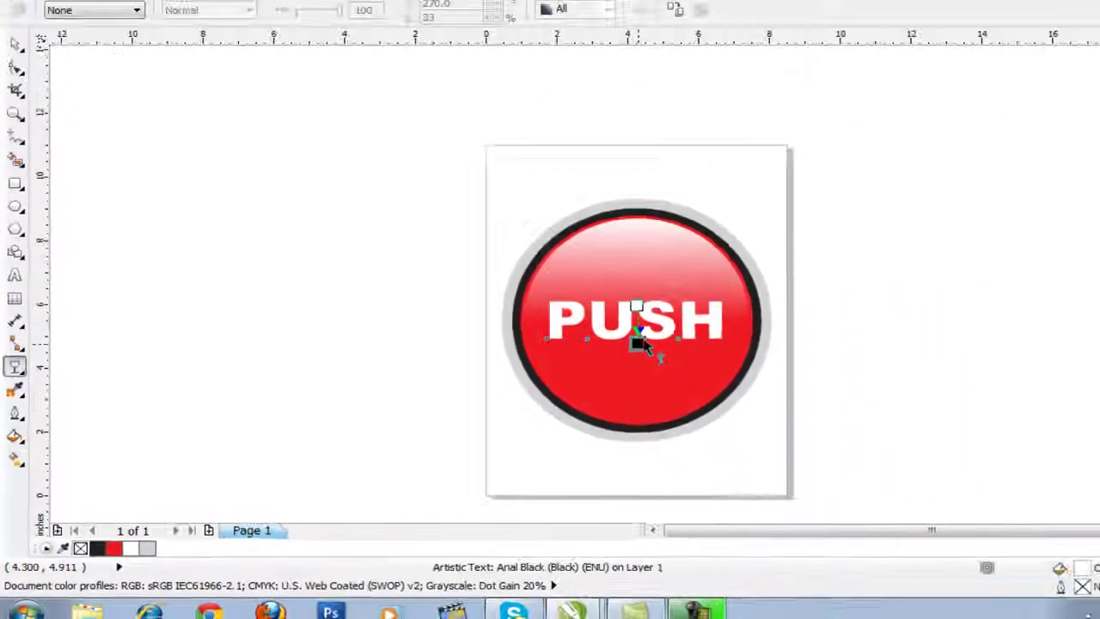
{"action": "left_click_drag", "start_coordinate": [643, 344], "coordinate": [640, 343]}
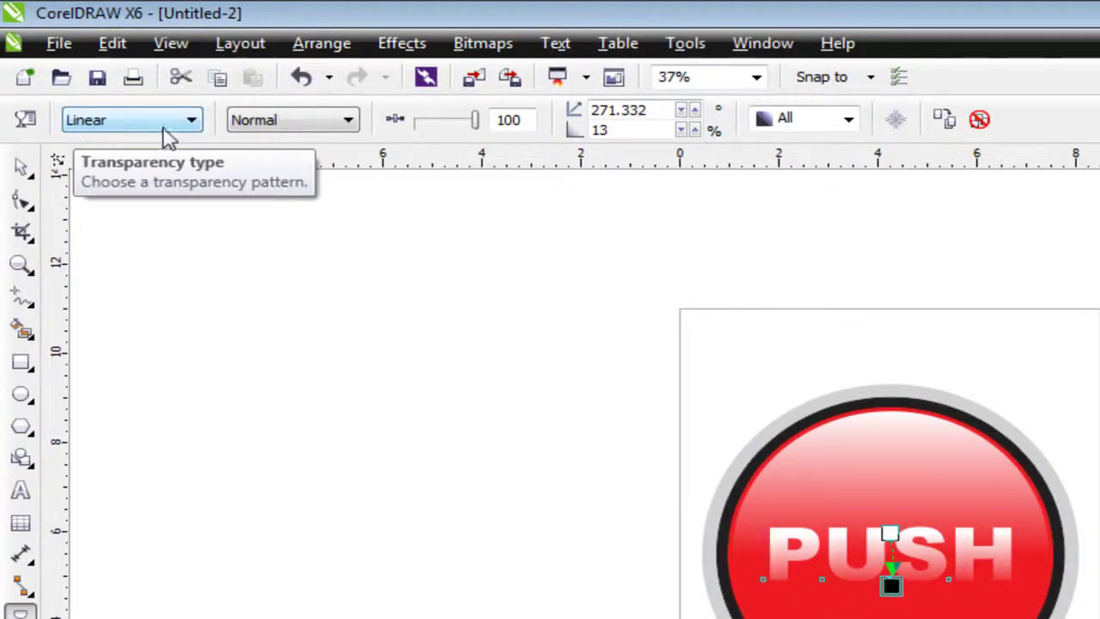
Set the PUSH text's transparency type to Uniform and deselect the text.
{"action": "left_click", "coordinate": [194, 122]}
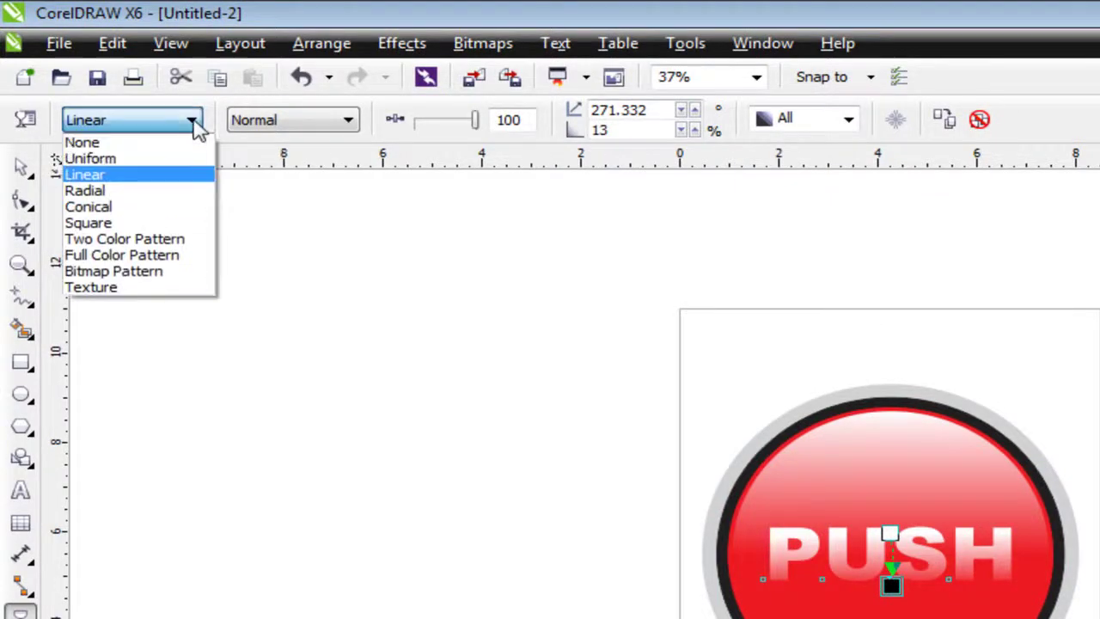
{"action": "left_click", "coordinate": [146, 158]}
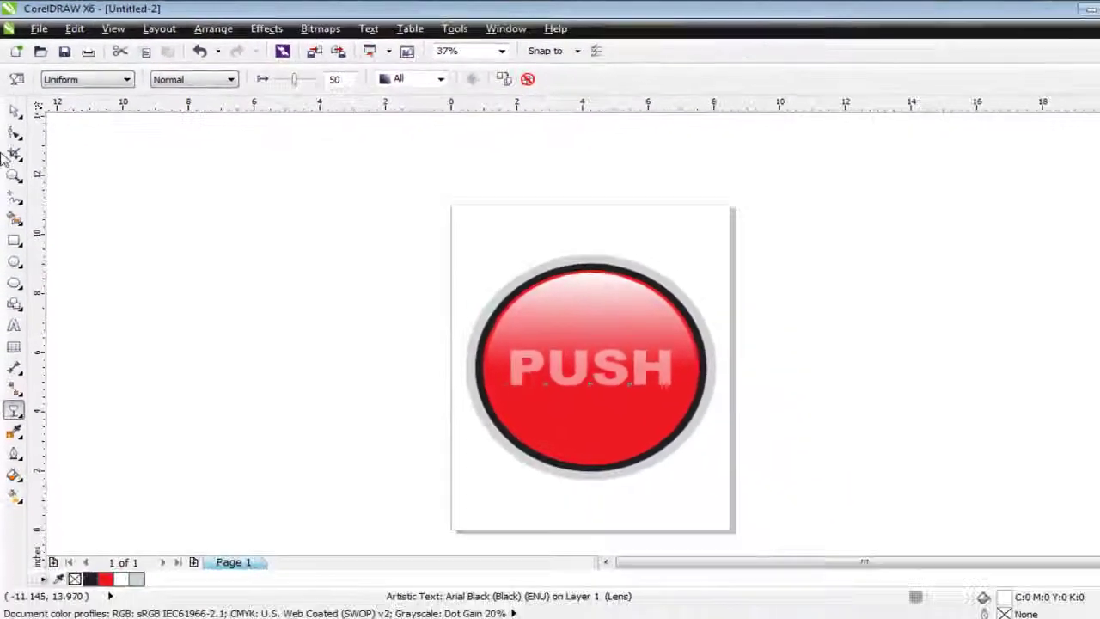
{"action": "key", "text": "space"}
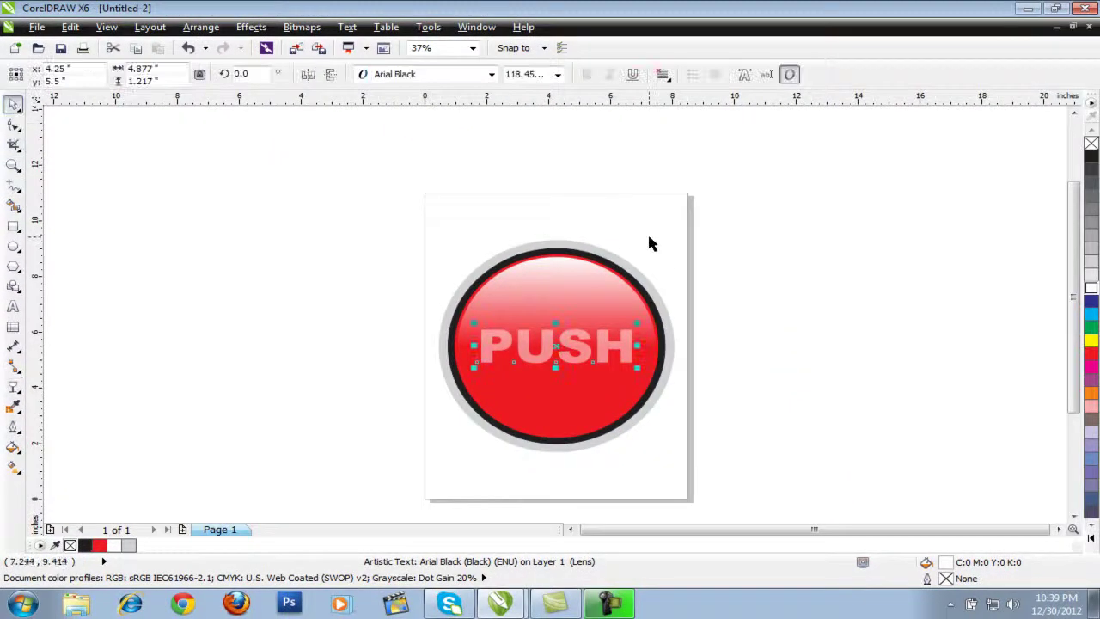
{"action": "left_click", "coordinate": [838, 305]}
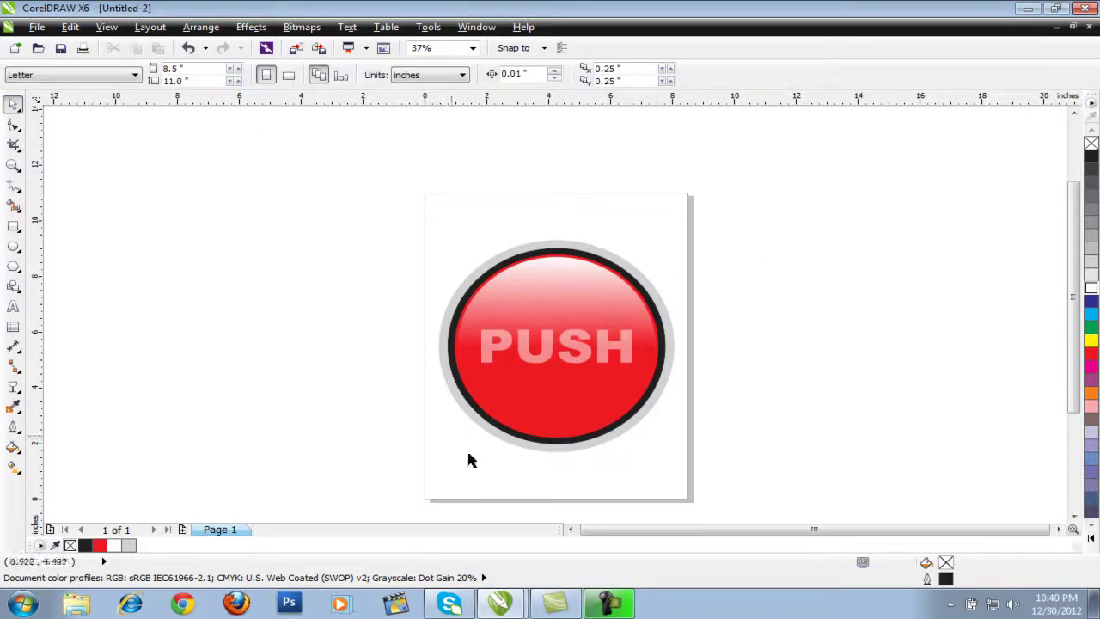